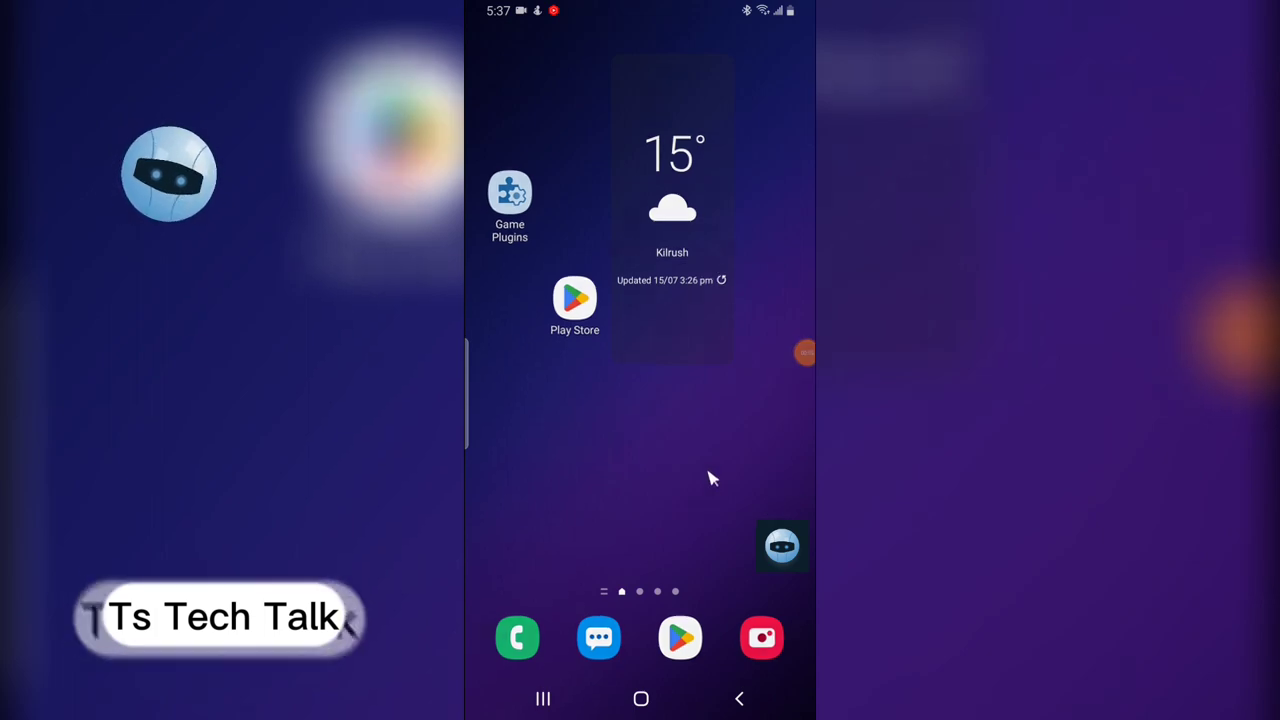
- Open the app drawer and page through to the last screen, where Threads is
left_click_drag(709, 477, 709, 300)
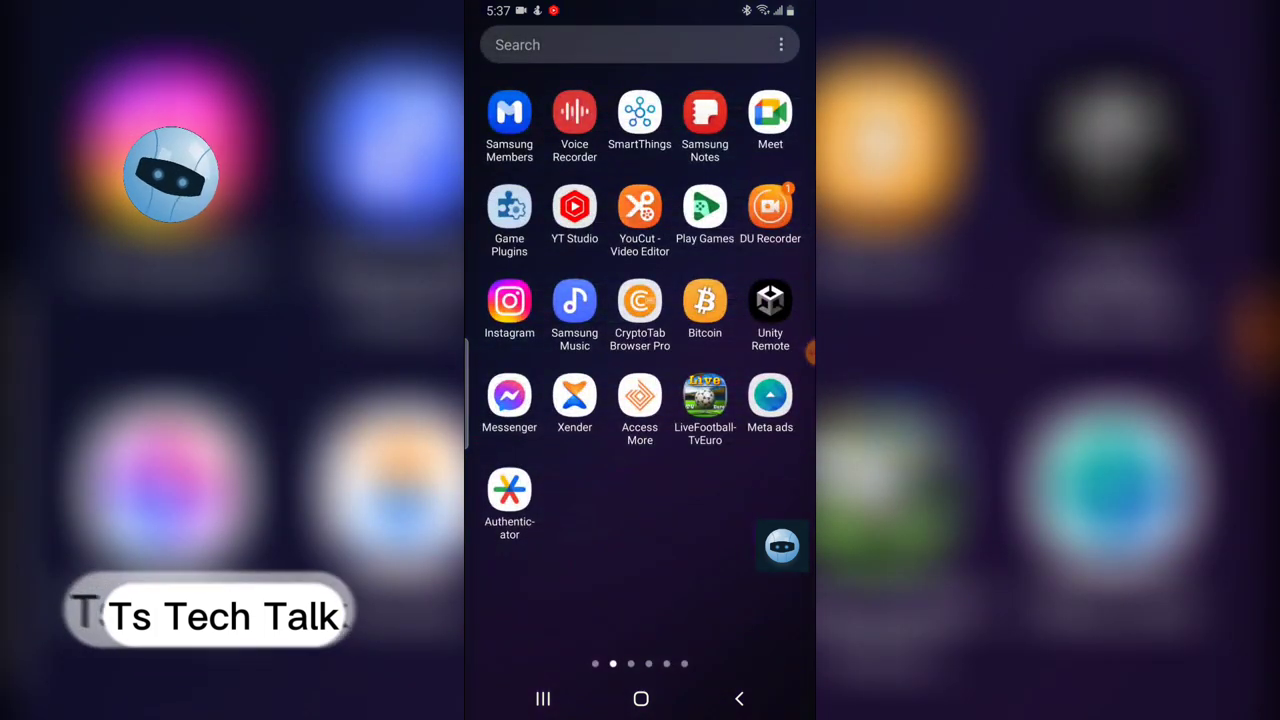
left_click_drag(753, 570, 546, 566)
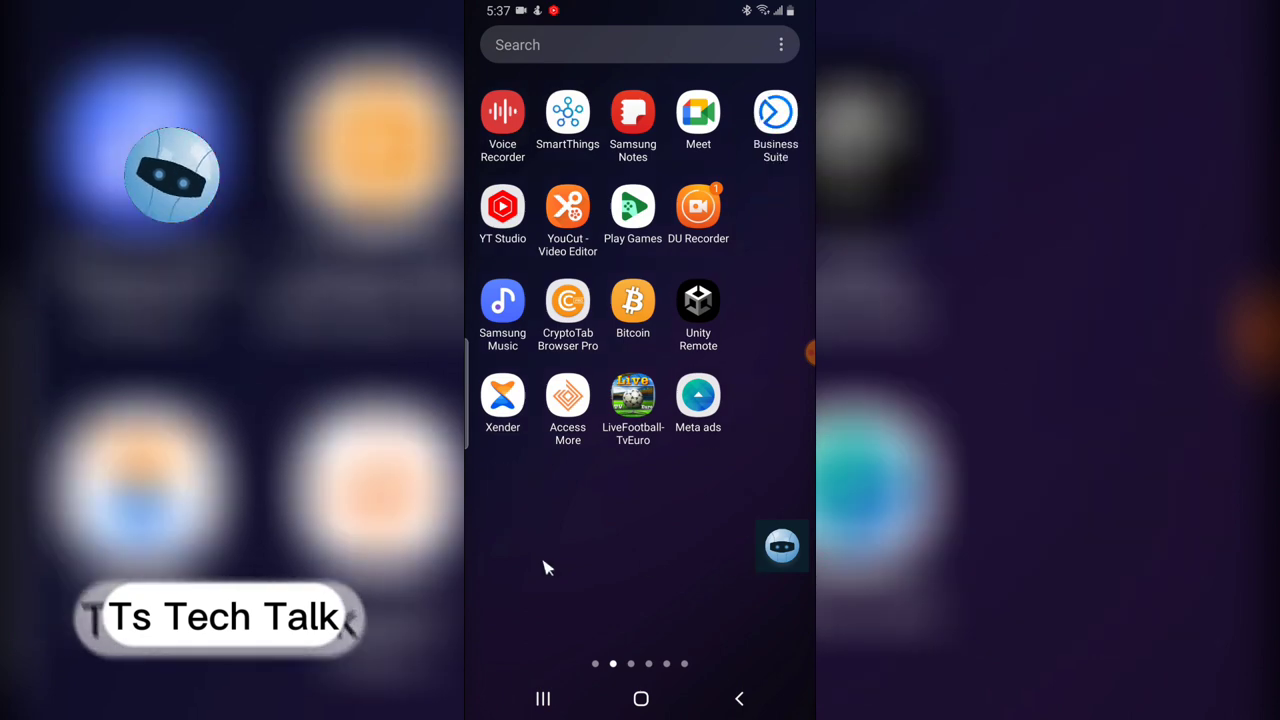
left_click_drag(734, 557, 690, 565)
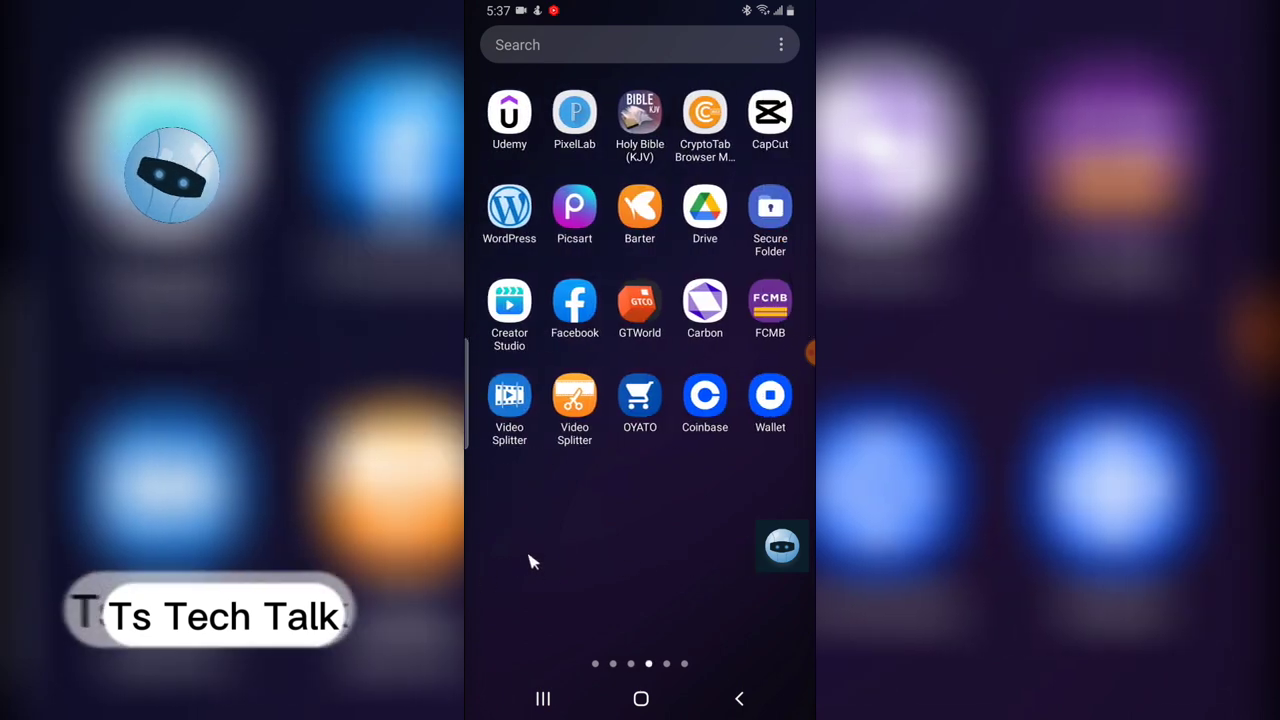
left_click_drag(809, 574, 580, 660)
left_click_drag(654, 609, 517, 606)
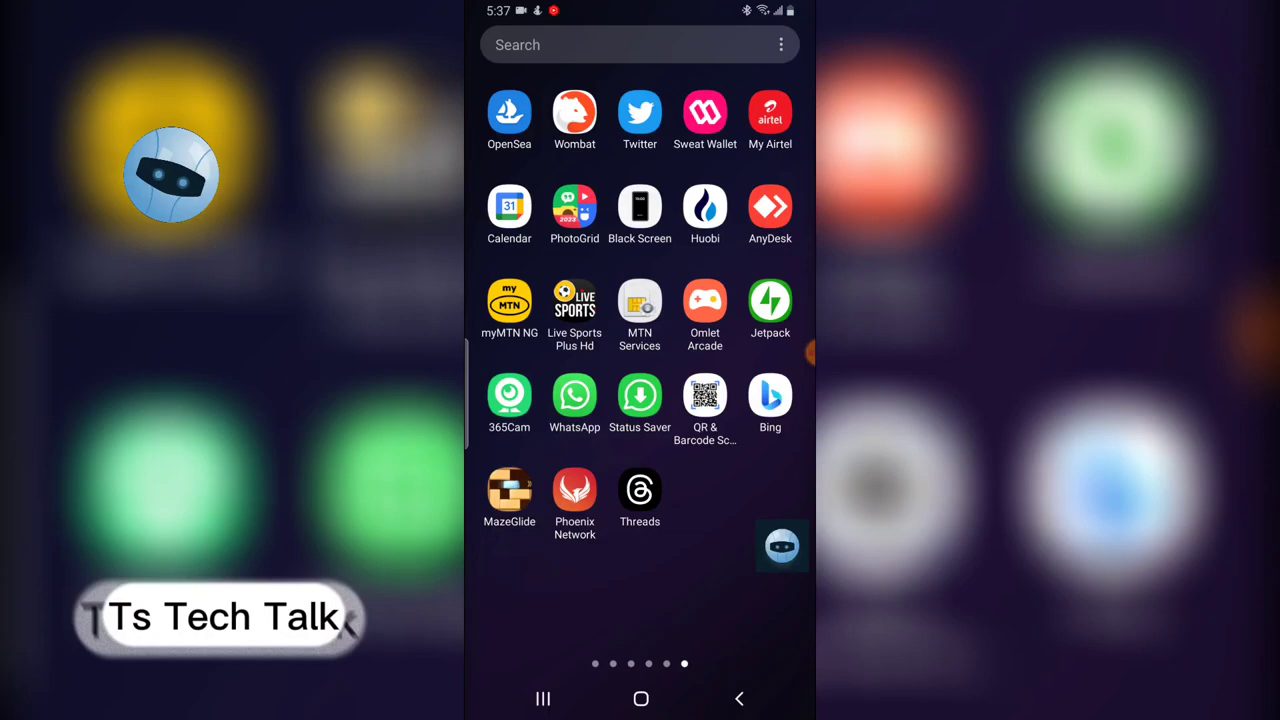
- Launch Threads and go from Profile through Settings and Account to Deactivate profile
left_click(640, 492)
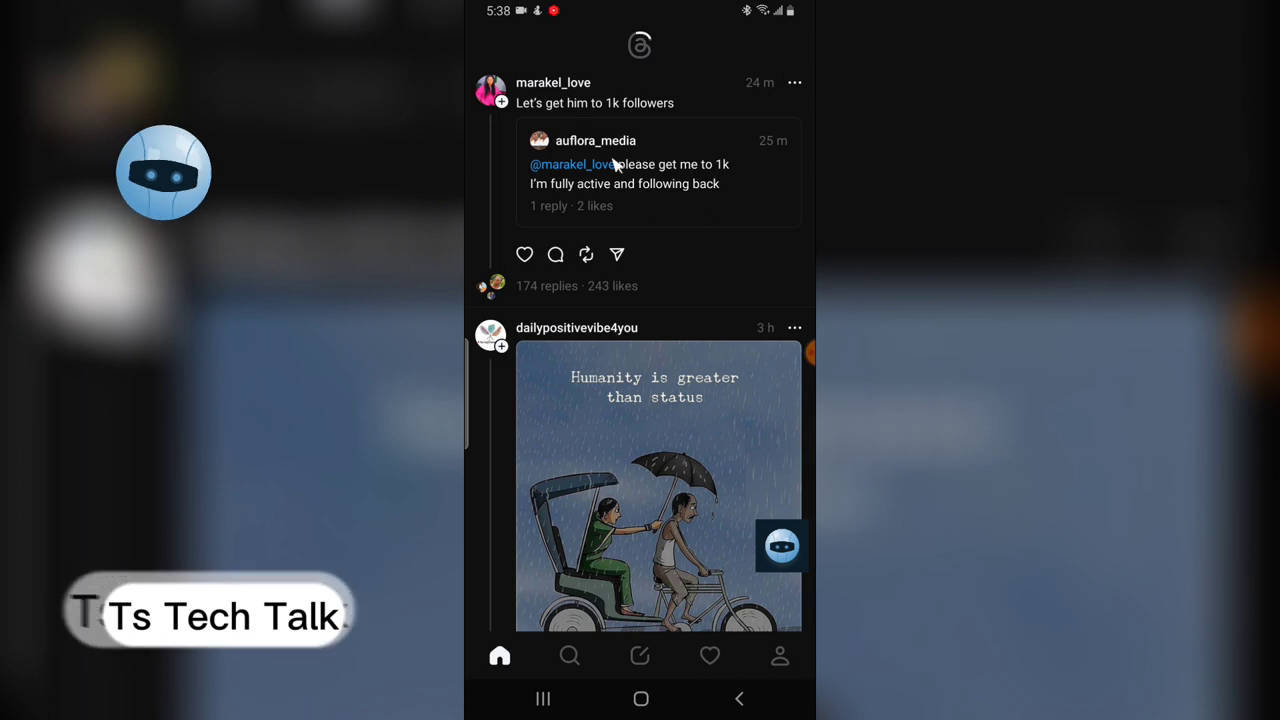
left_click(777, 657)
left_click(742, 254)
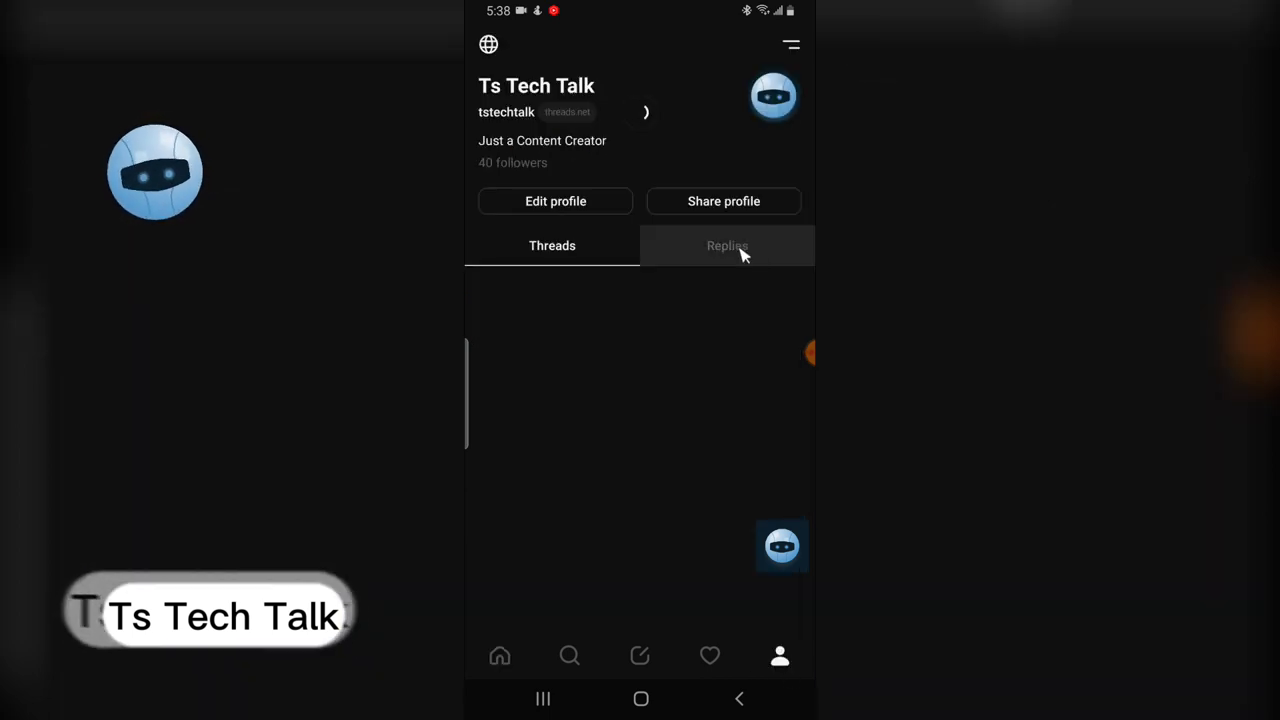
left_click(793, 48)
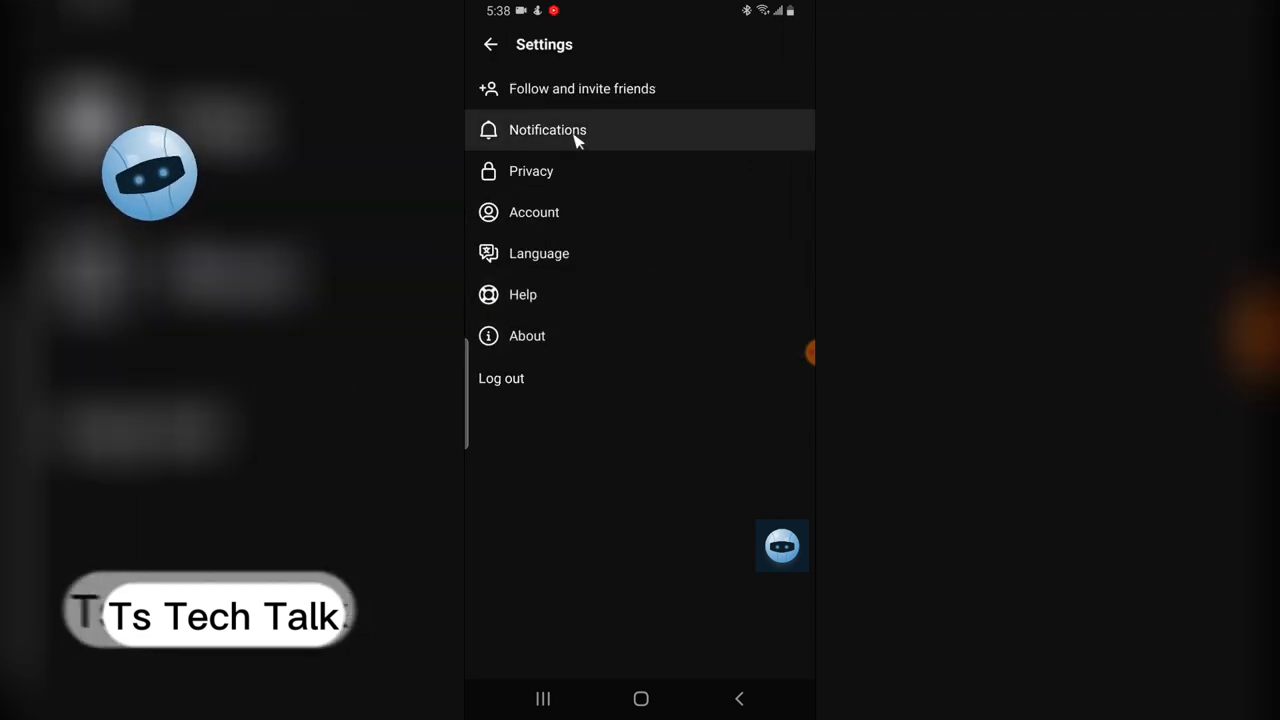
left_click(549, 214)
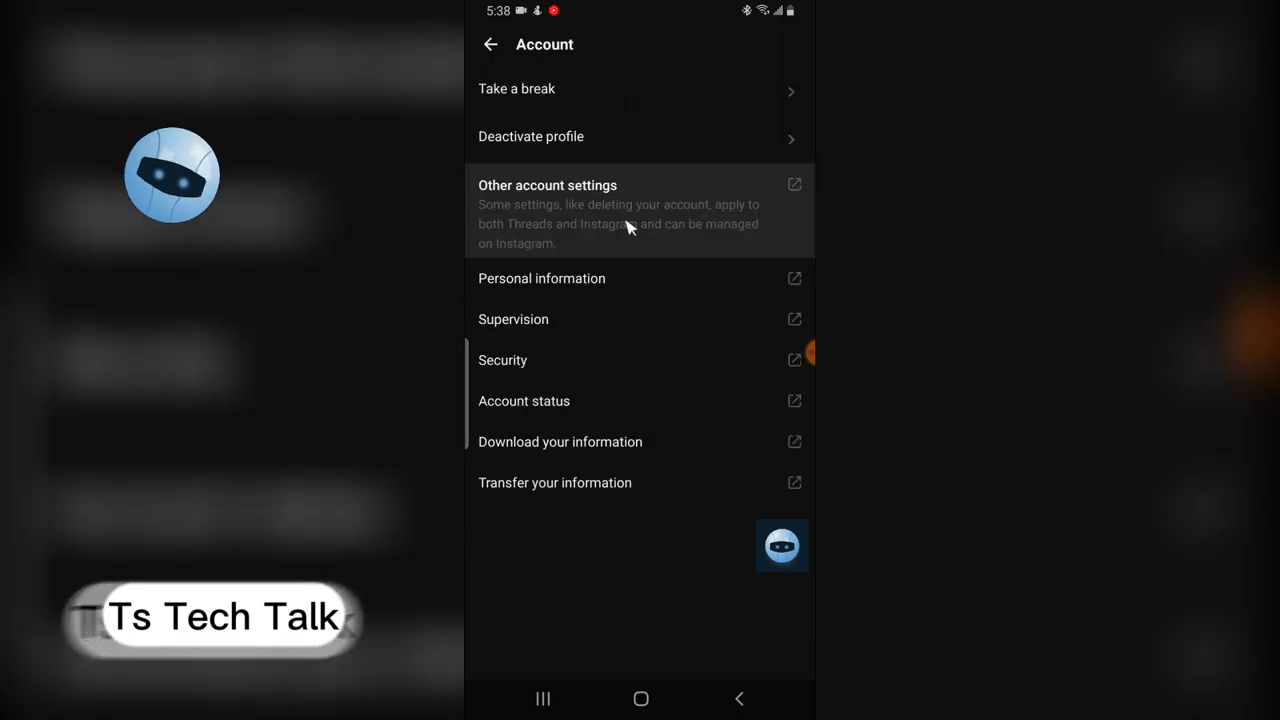
left_click(560, 148)
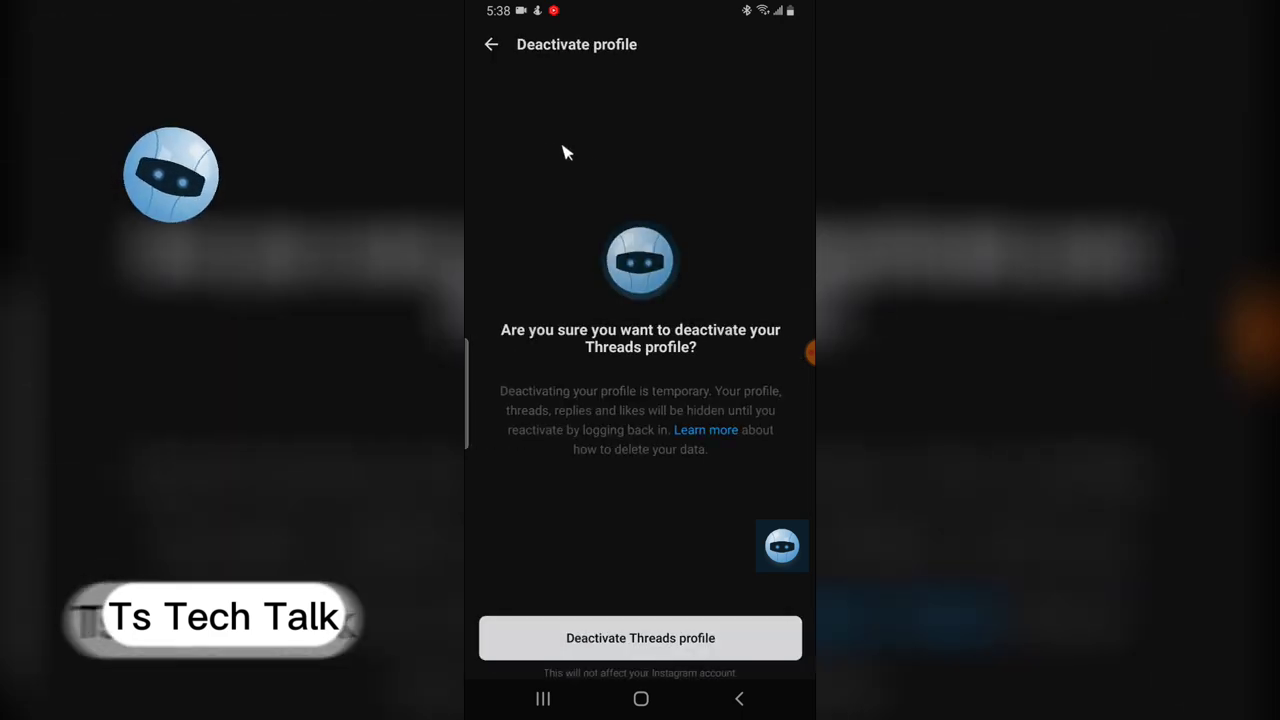
- Deactivate the Threads profile, confirm in the Are you sure? dialog, then go home
left_click(656, 645)
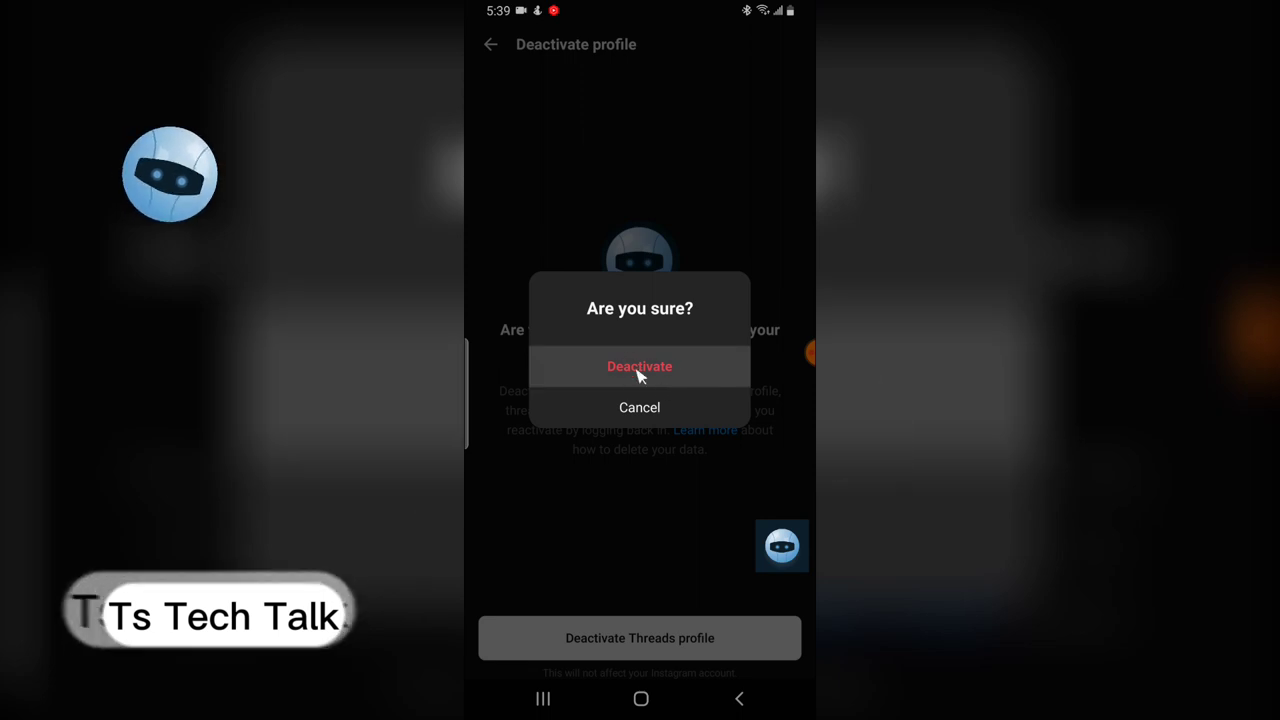
left_click(639, 370)
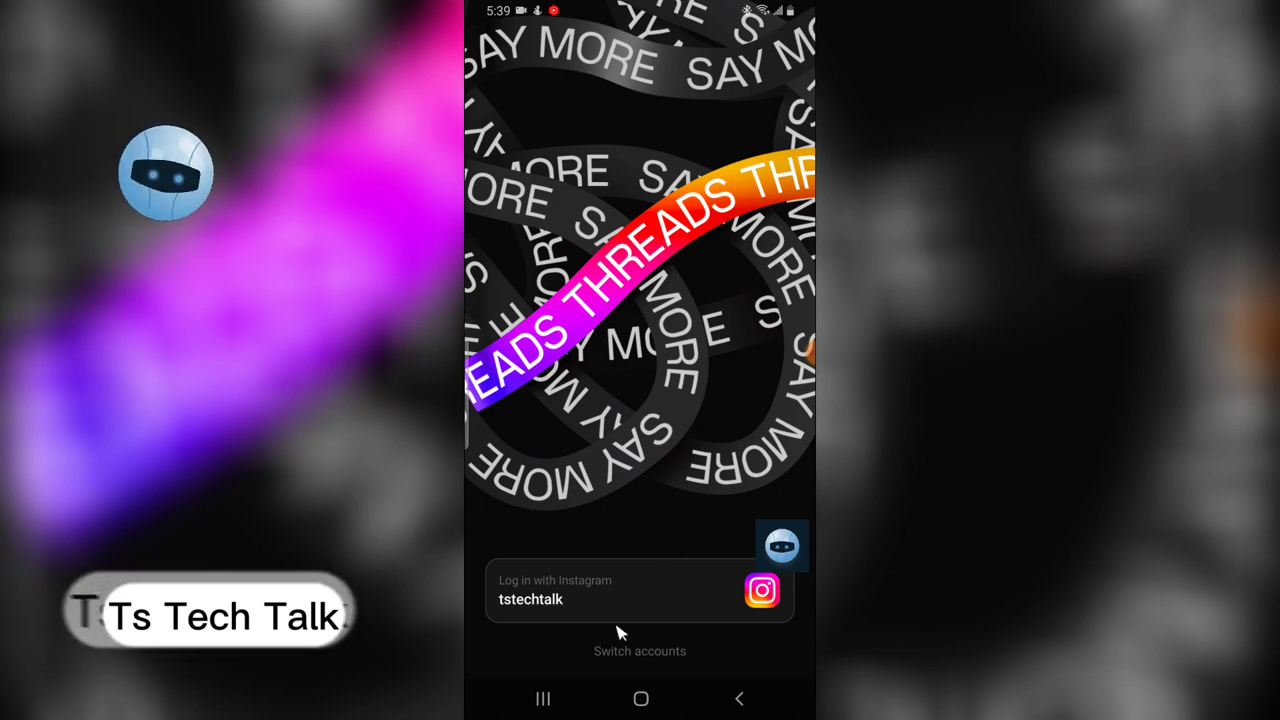
left_click(642, 700)
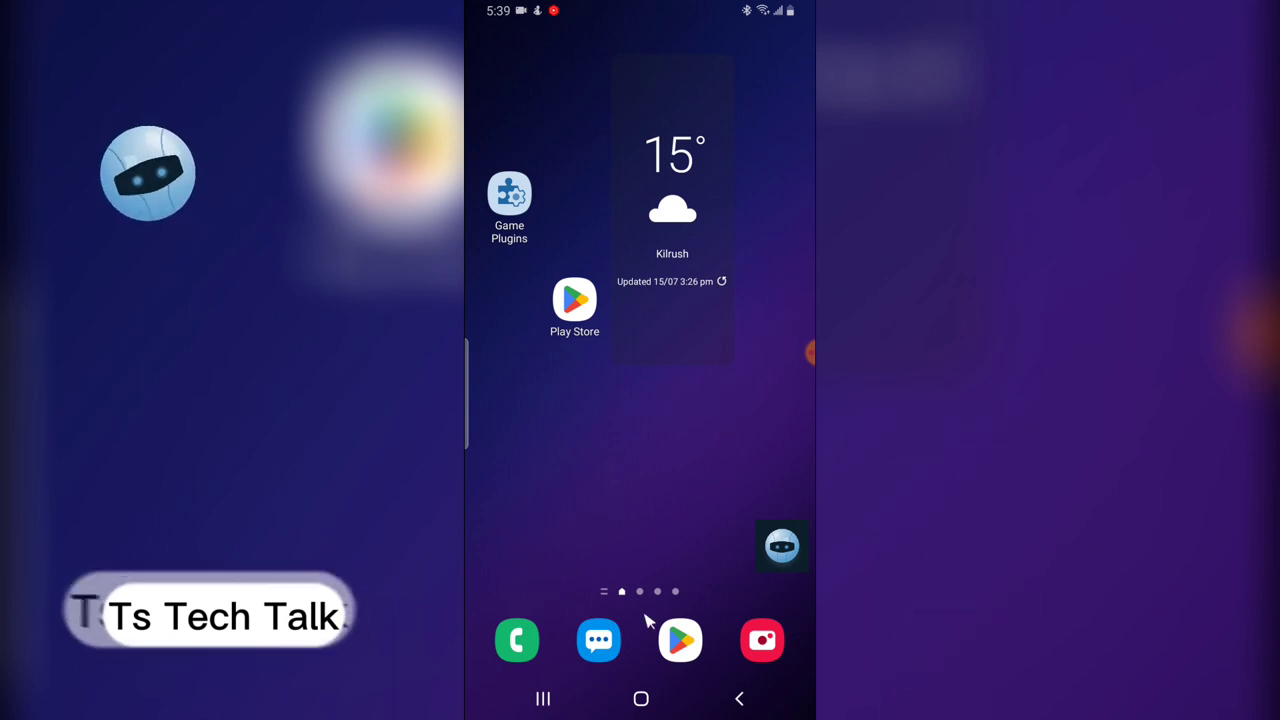
- Uninstall Threads from the app drawer and confirm with OK
left_click_drag(648, 620, 680, 274)
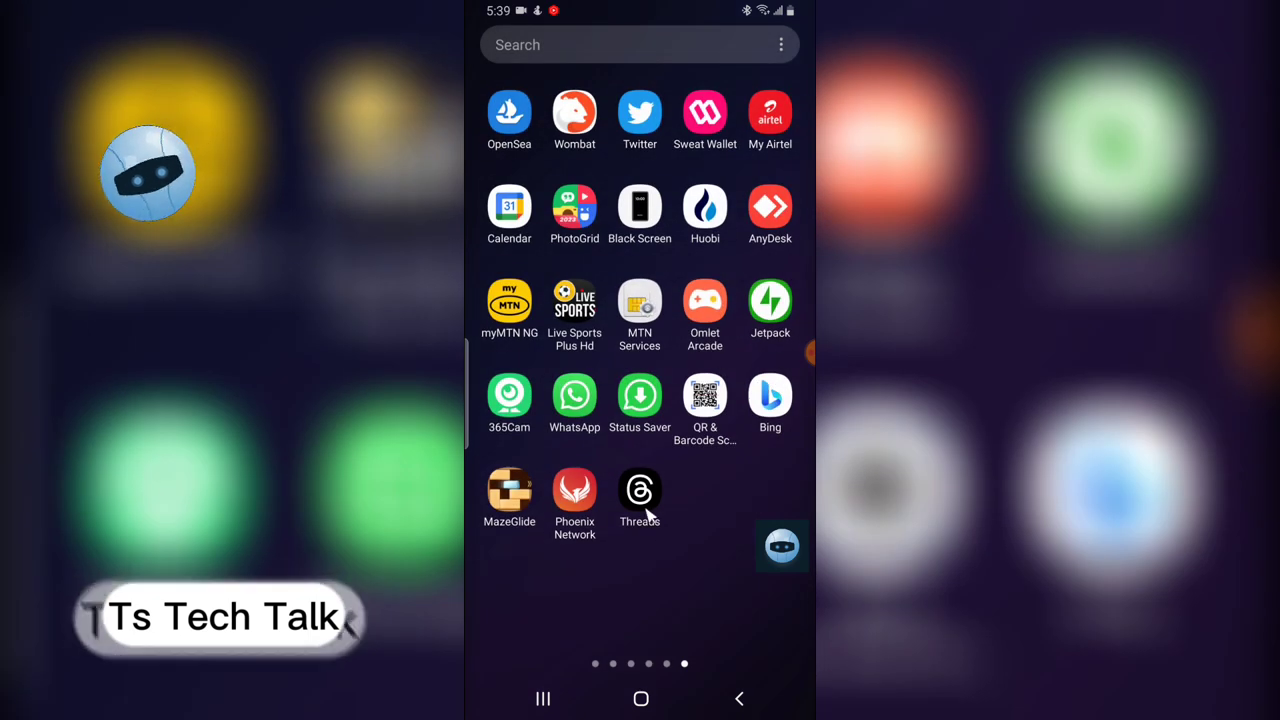
left_click(645, 512)
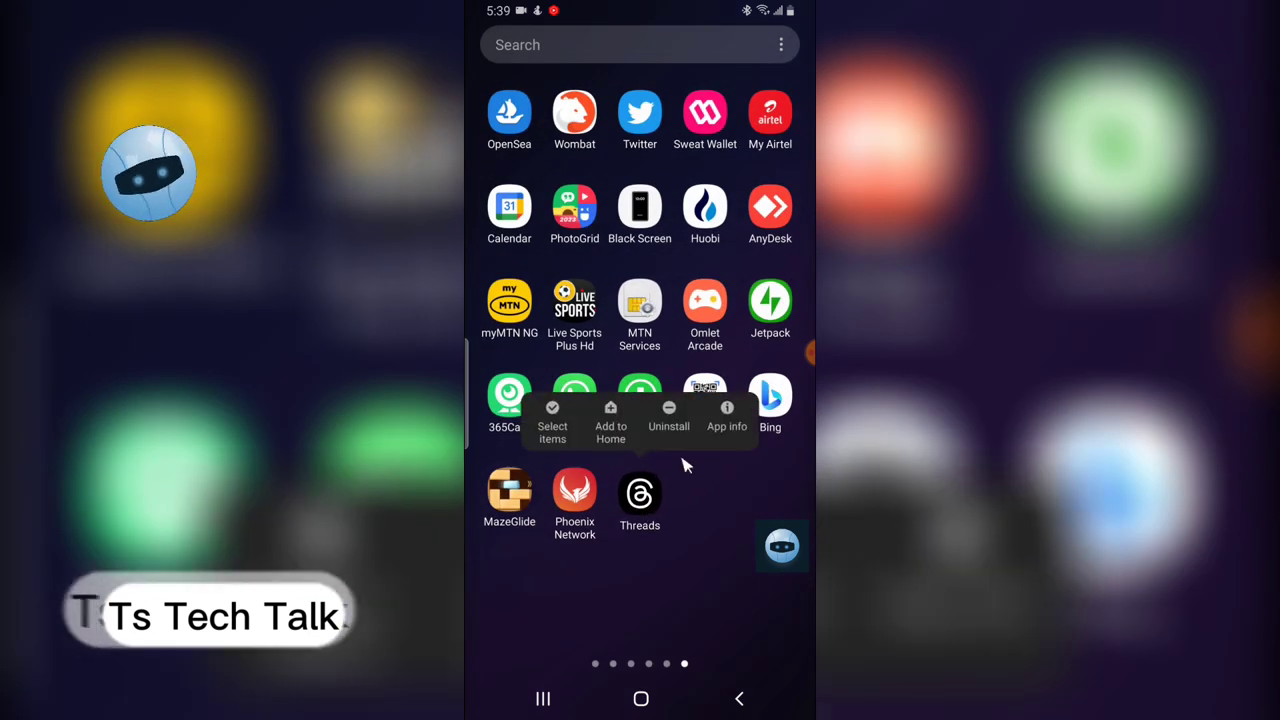
left_click(678, 415)
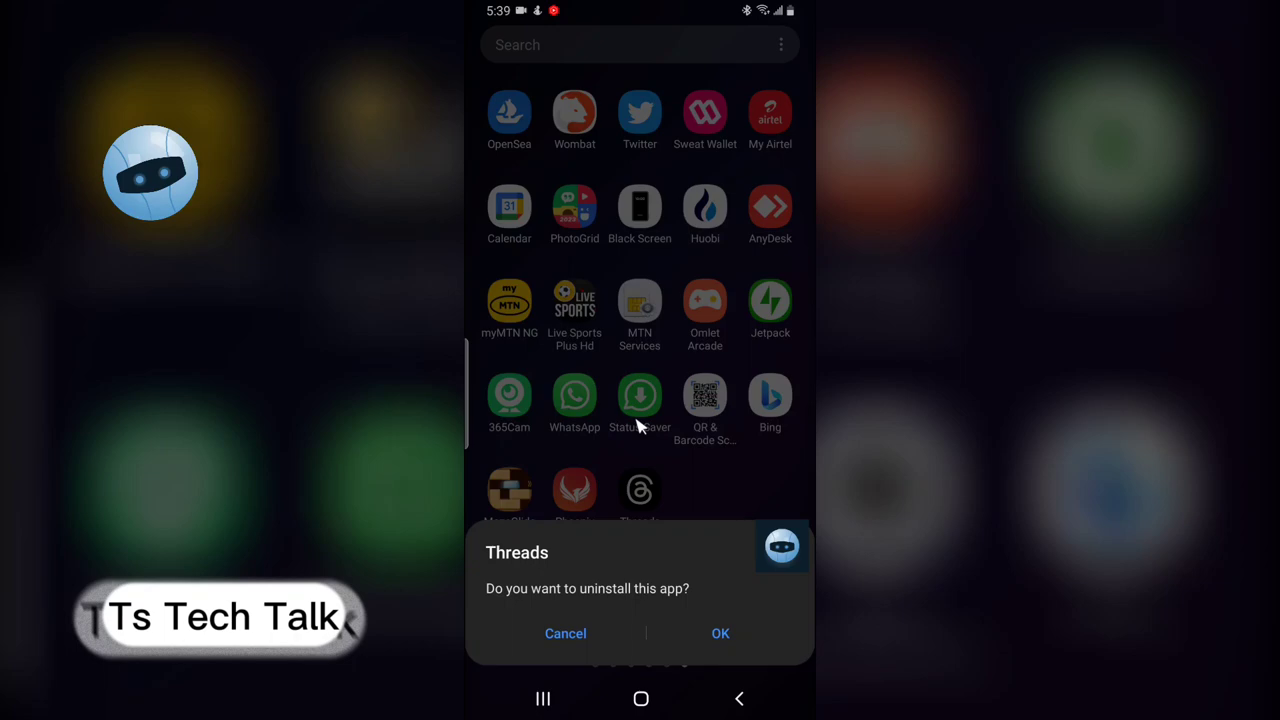
left_click(708, 628)
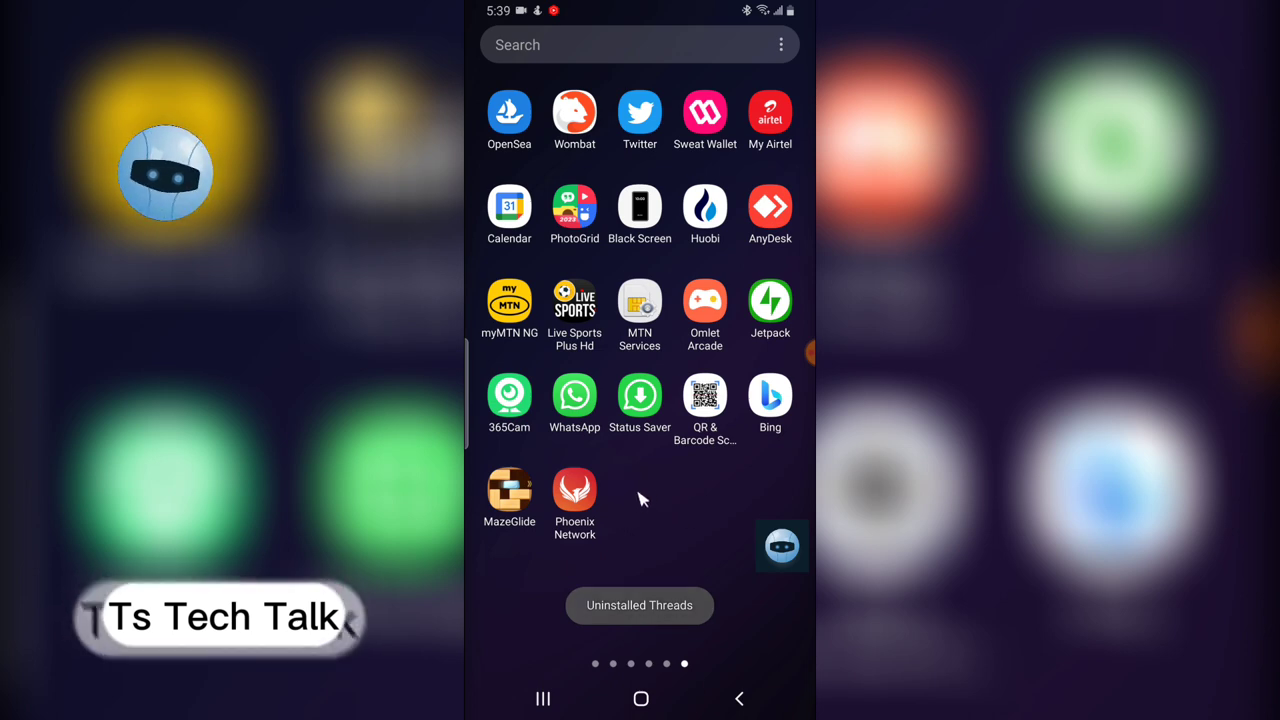
- Return home, open the Play Store, and search using a suggestion for 'th'
right_click(755, 297)
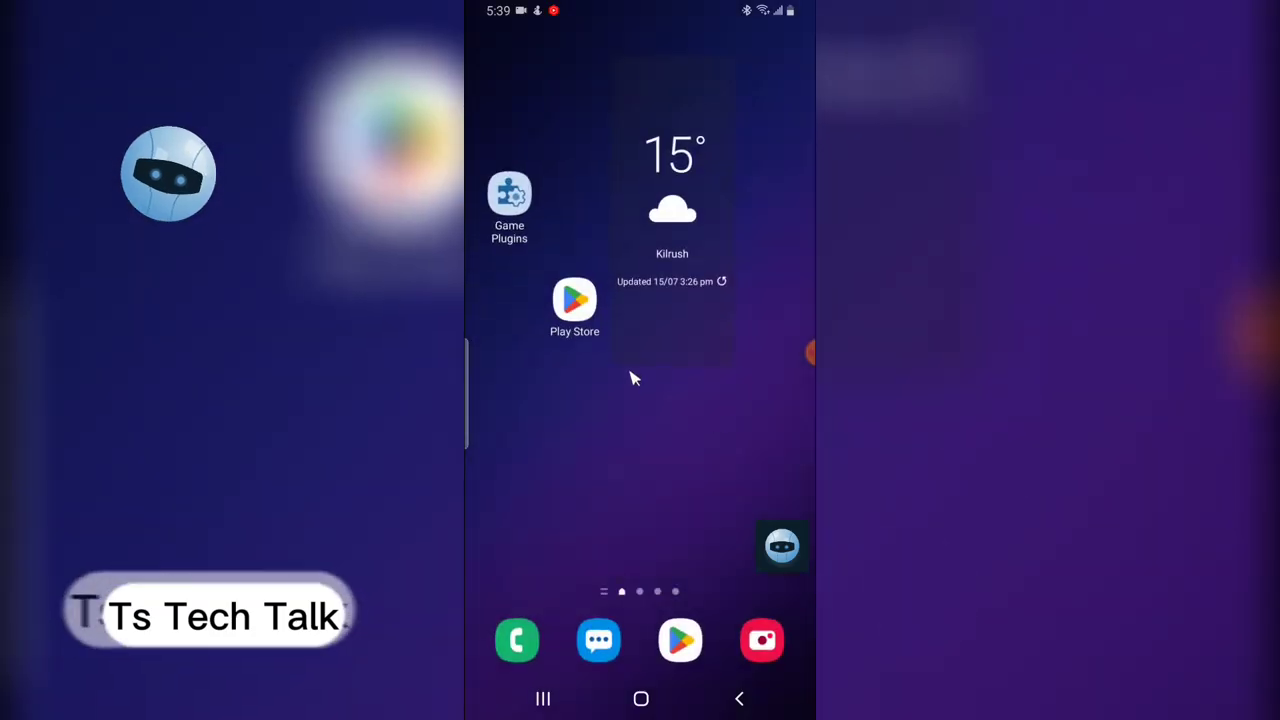
left_click(575, 308)
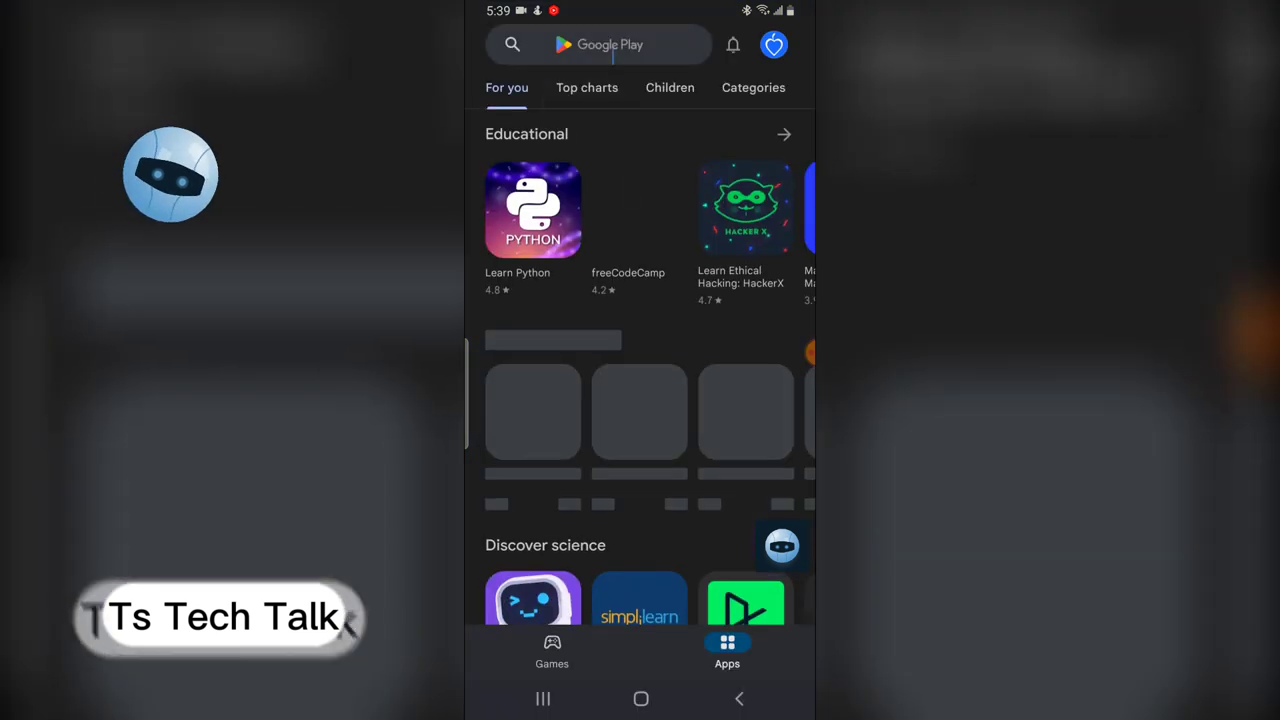
left_click(613, 50)
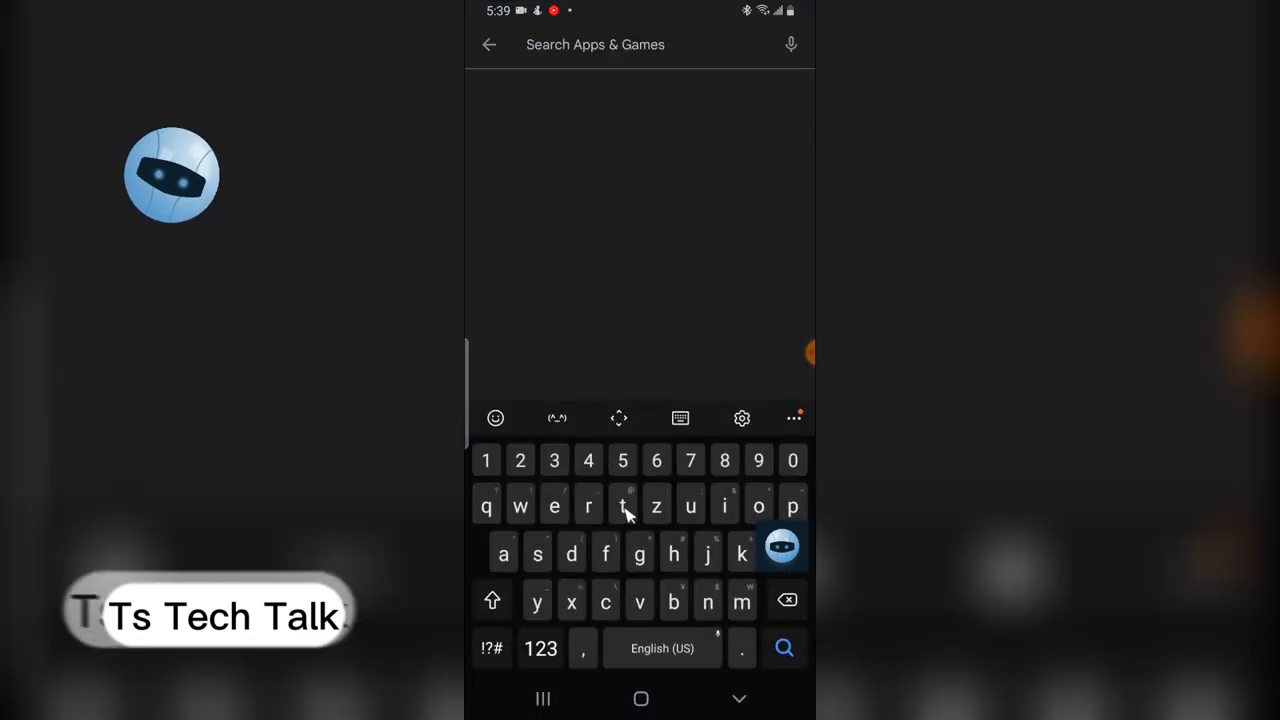
type("th...")
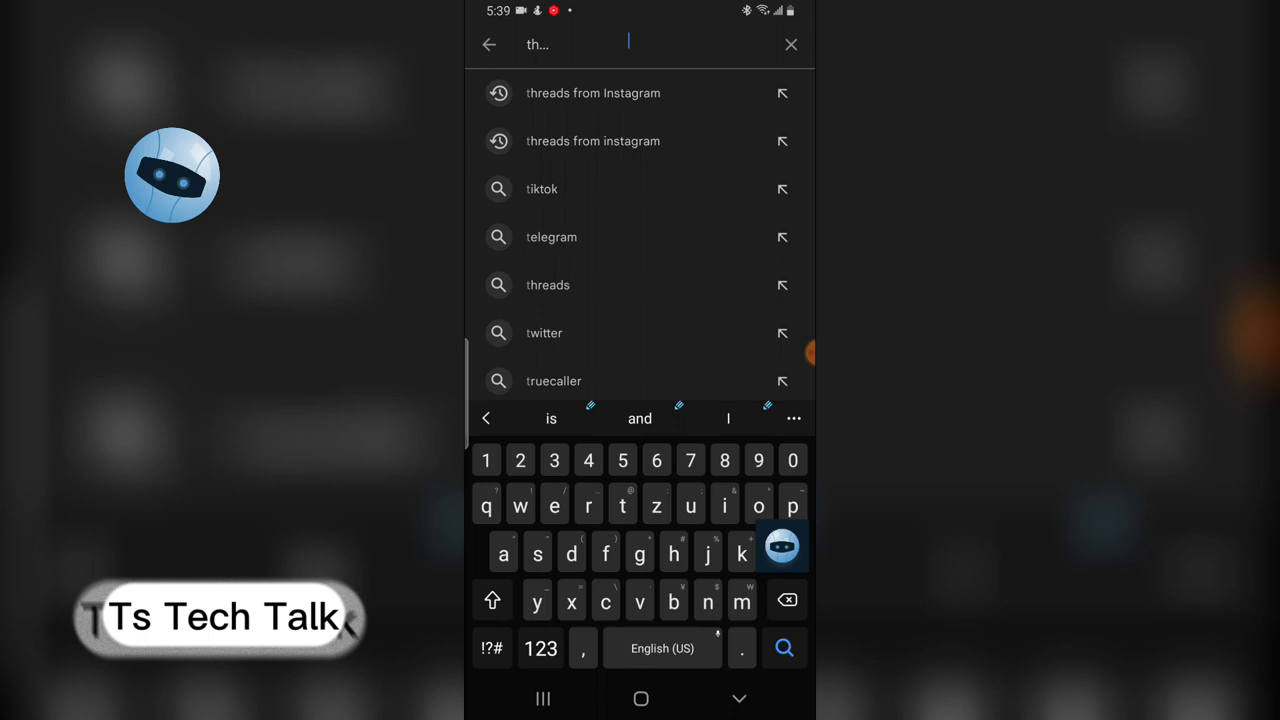
left_click(608, 93)
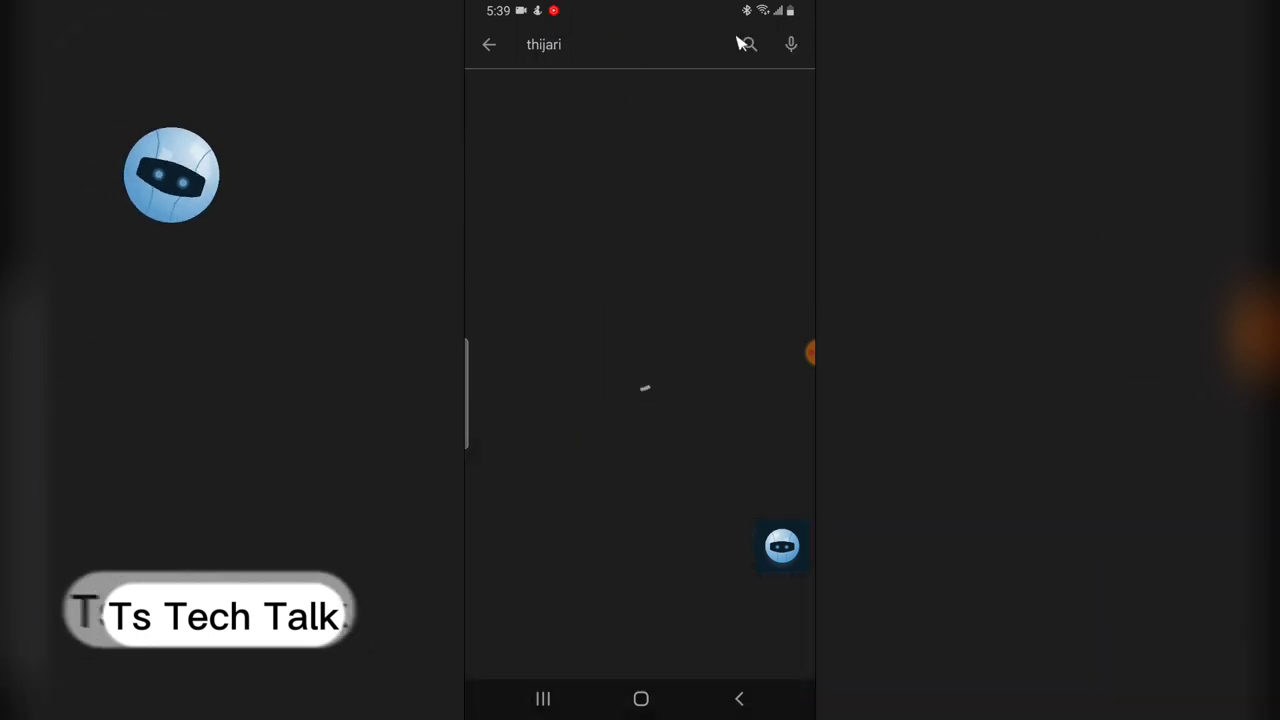
- Clear the search, type 'threads', and choose the 'threads from Instagram' suggestion
left_click(750, 45)
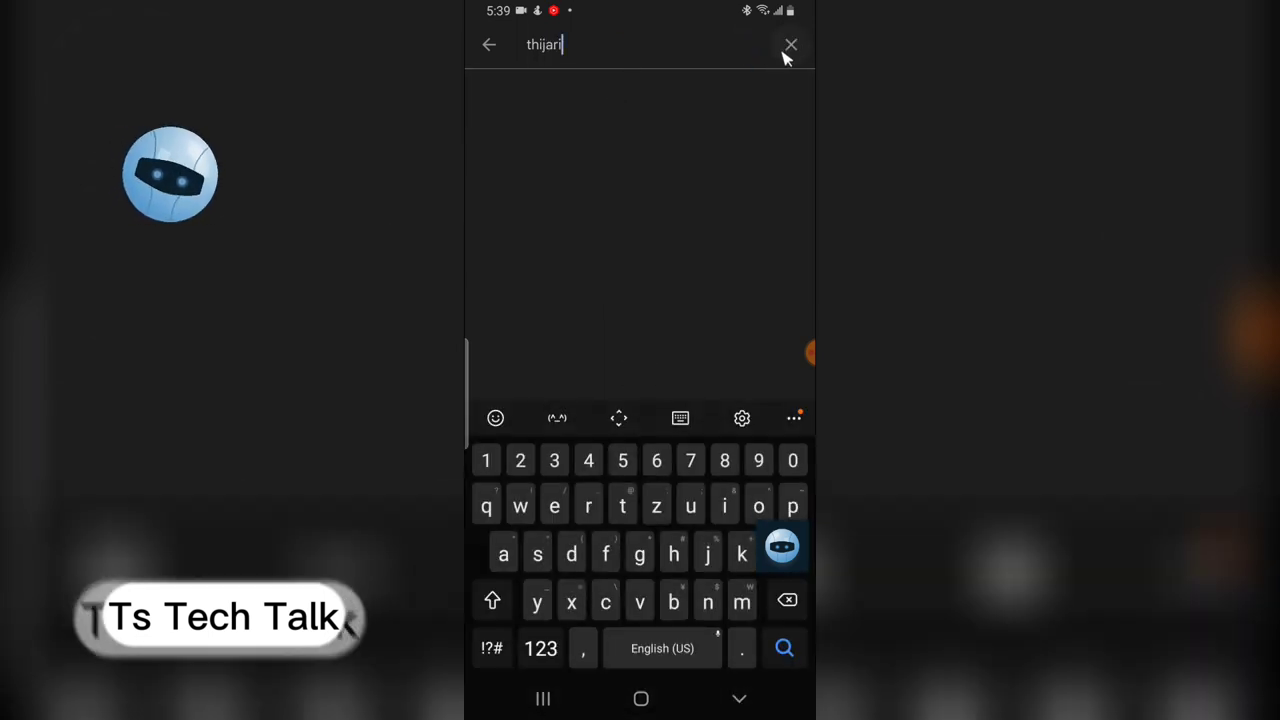
left_click(788, 48)
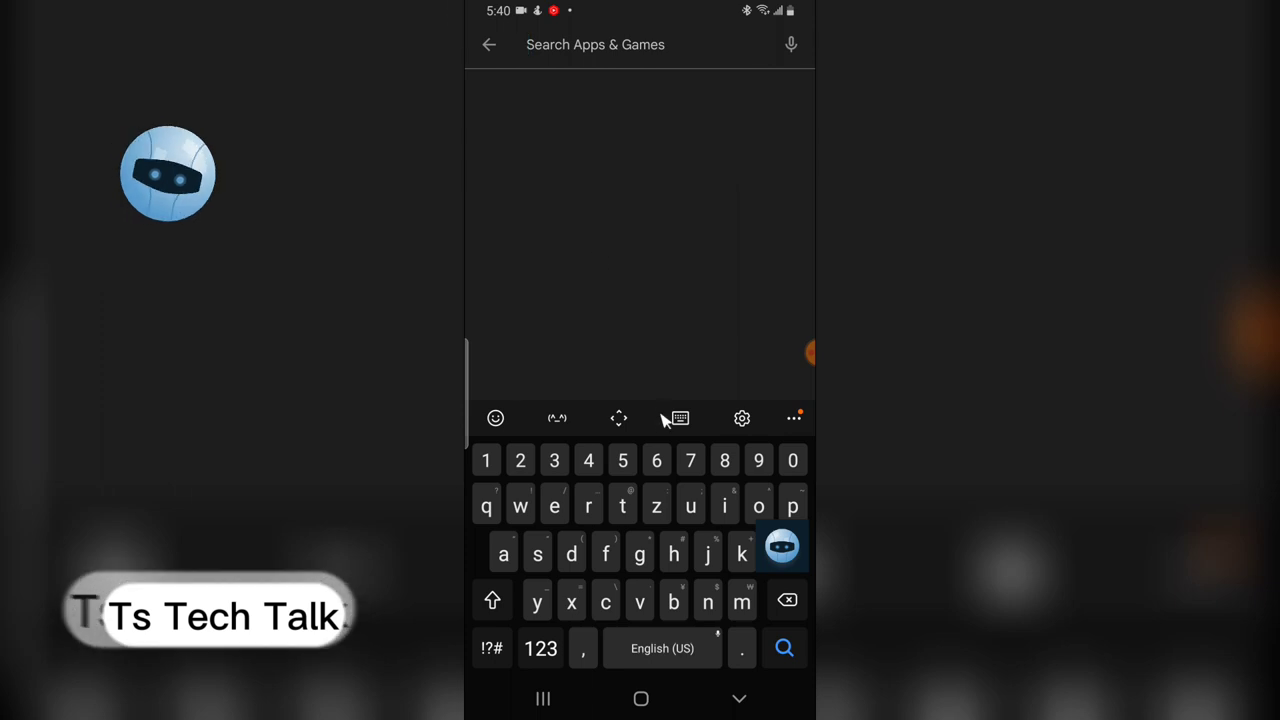
type("threa")
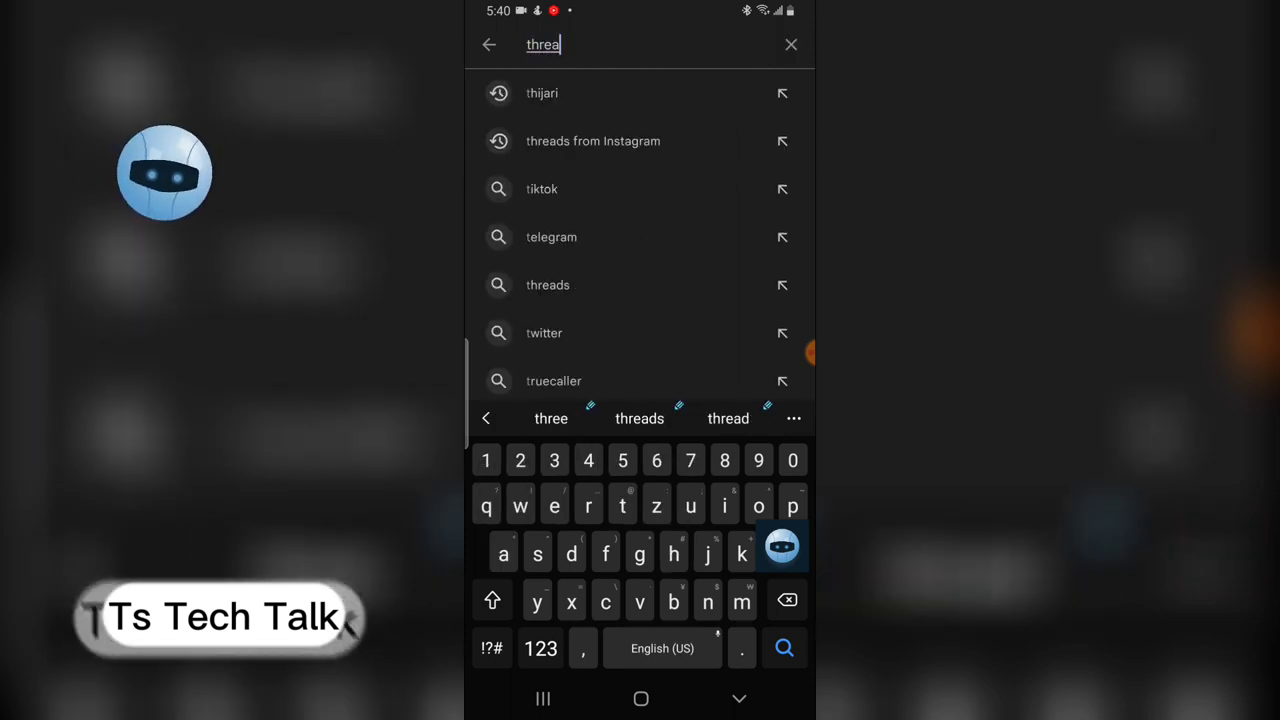
type("ds")
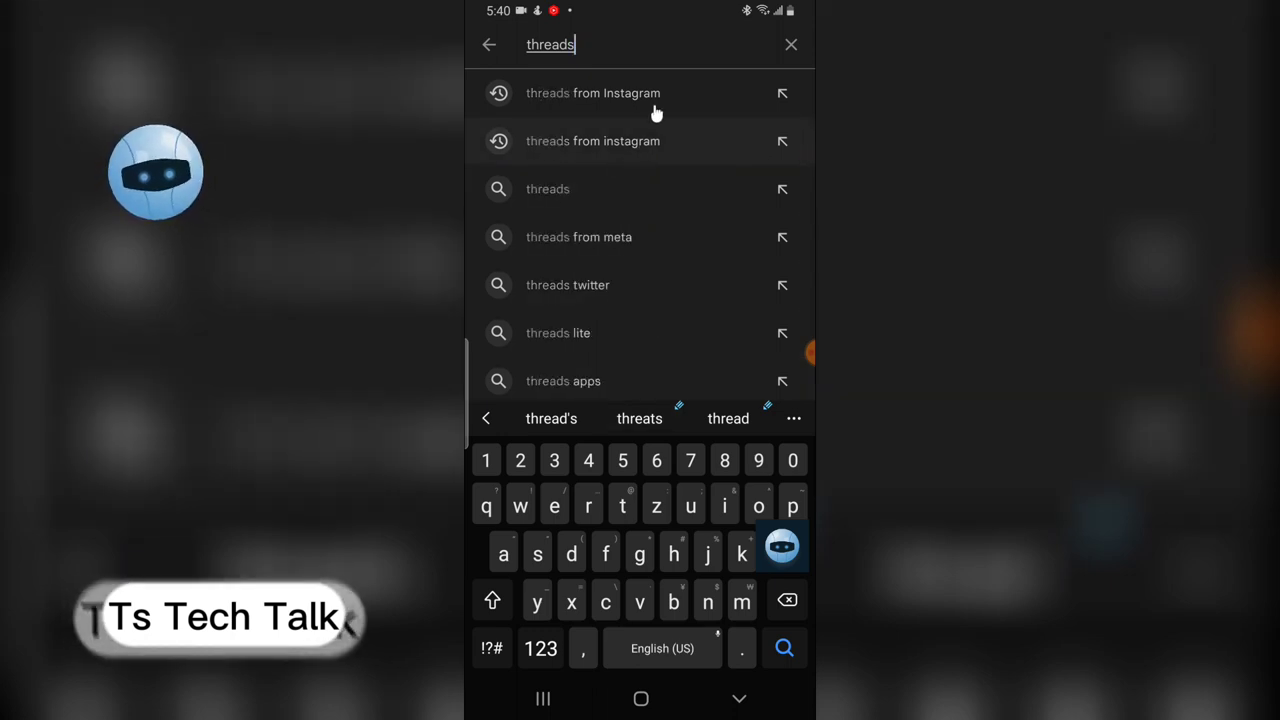
left_click(655, 108)
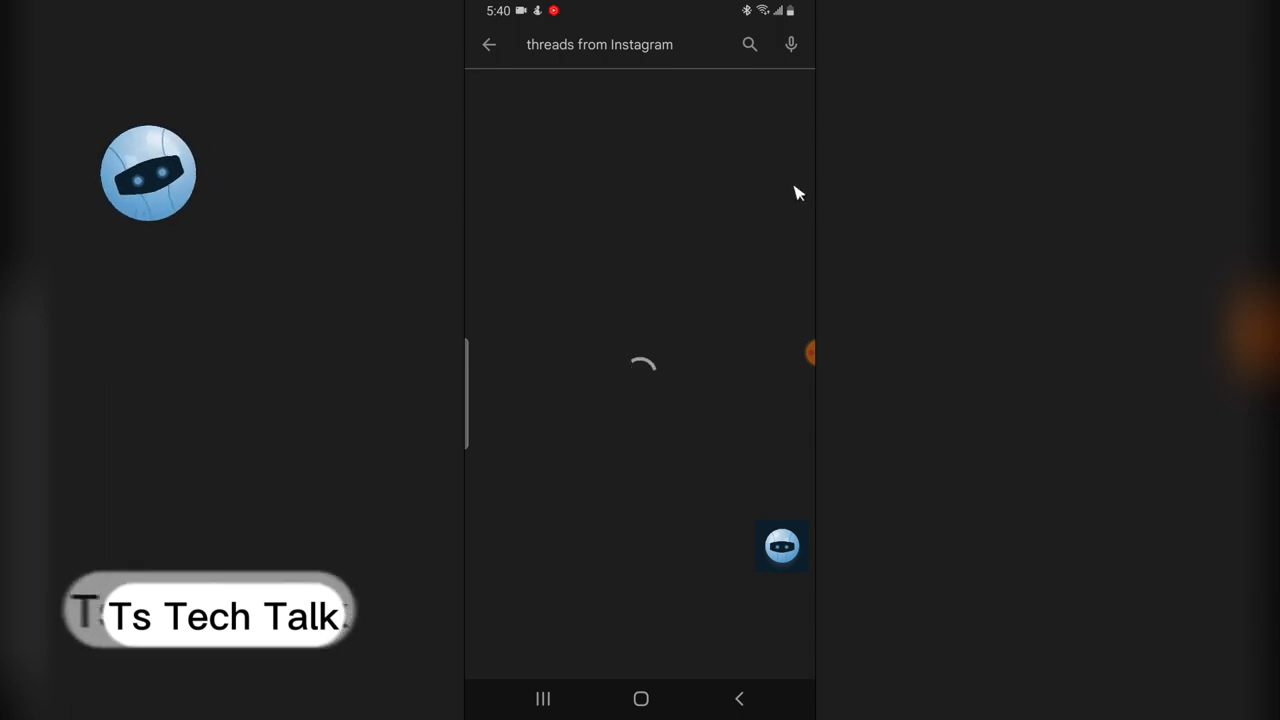
- Install 'Threads, an Instagram app' from the Play Store search results
left_click(810, 353)
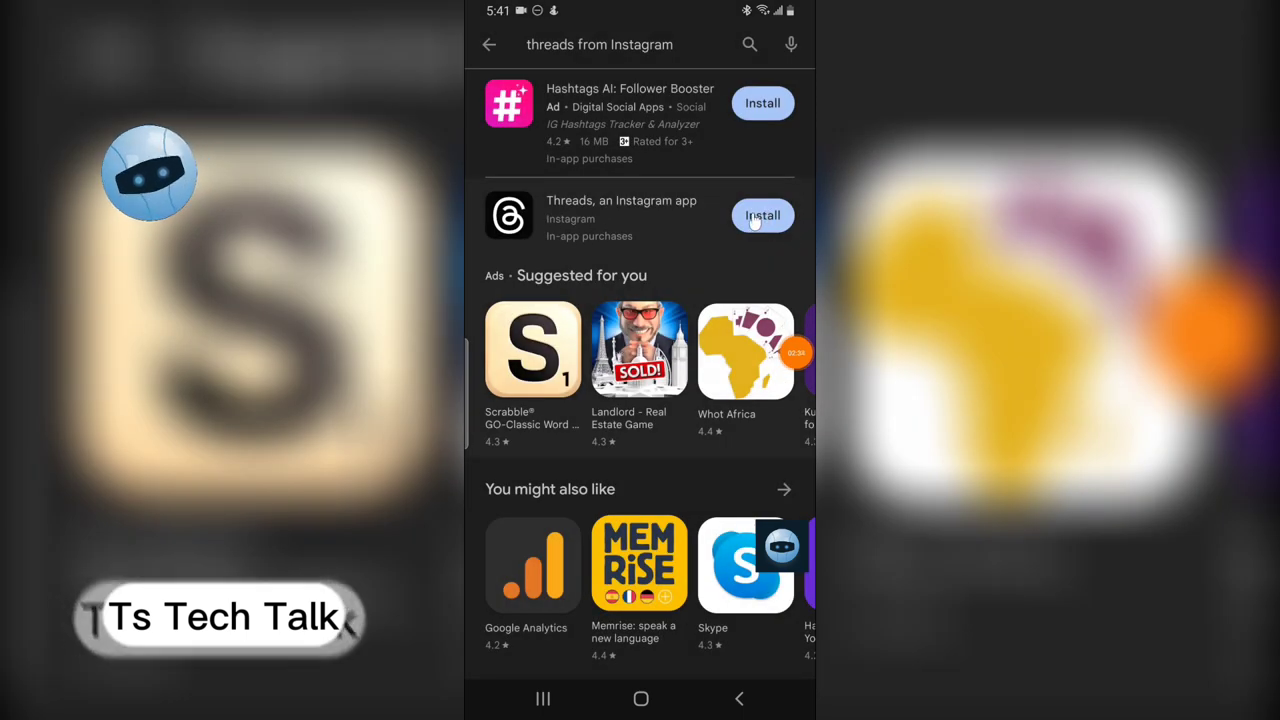
left_click(768, 217)
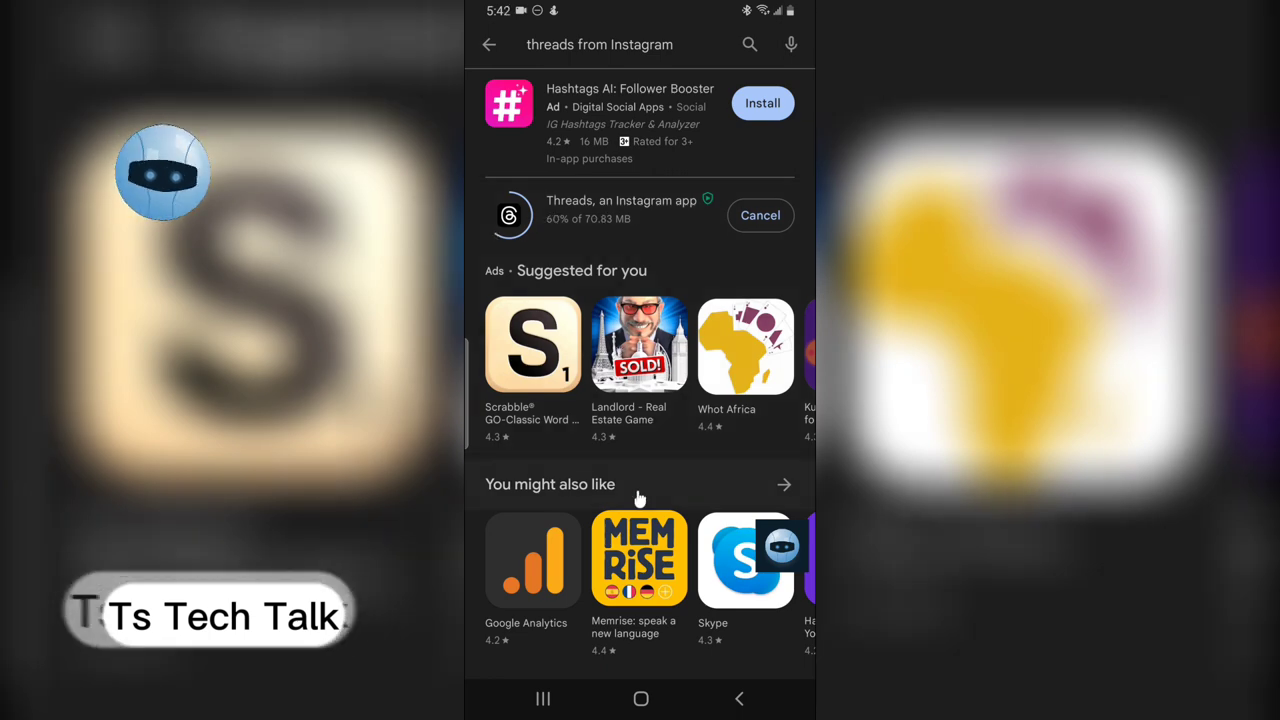
- Launch Instagram from the app drawer and view its profile with 317 posts and 901 followers
left_click(650, 701)
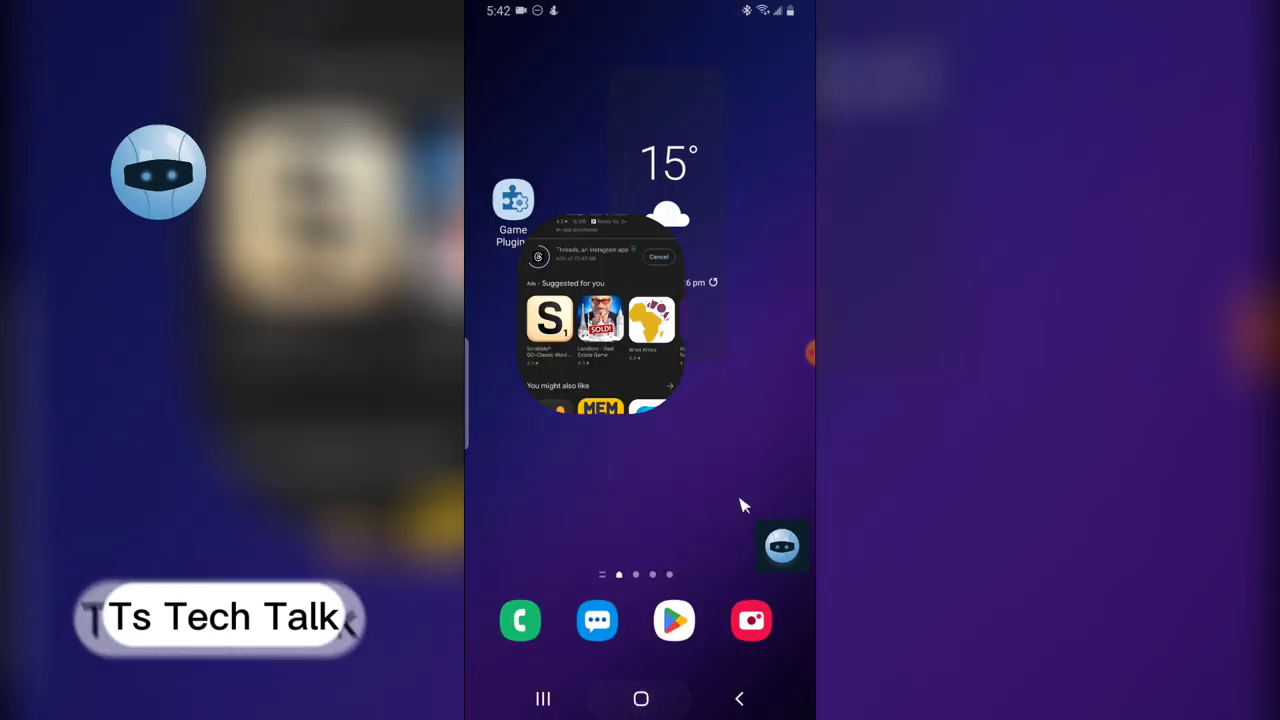
left_click_drag(769, 506, 769, 250)
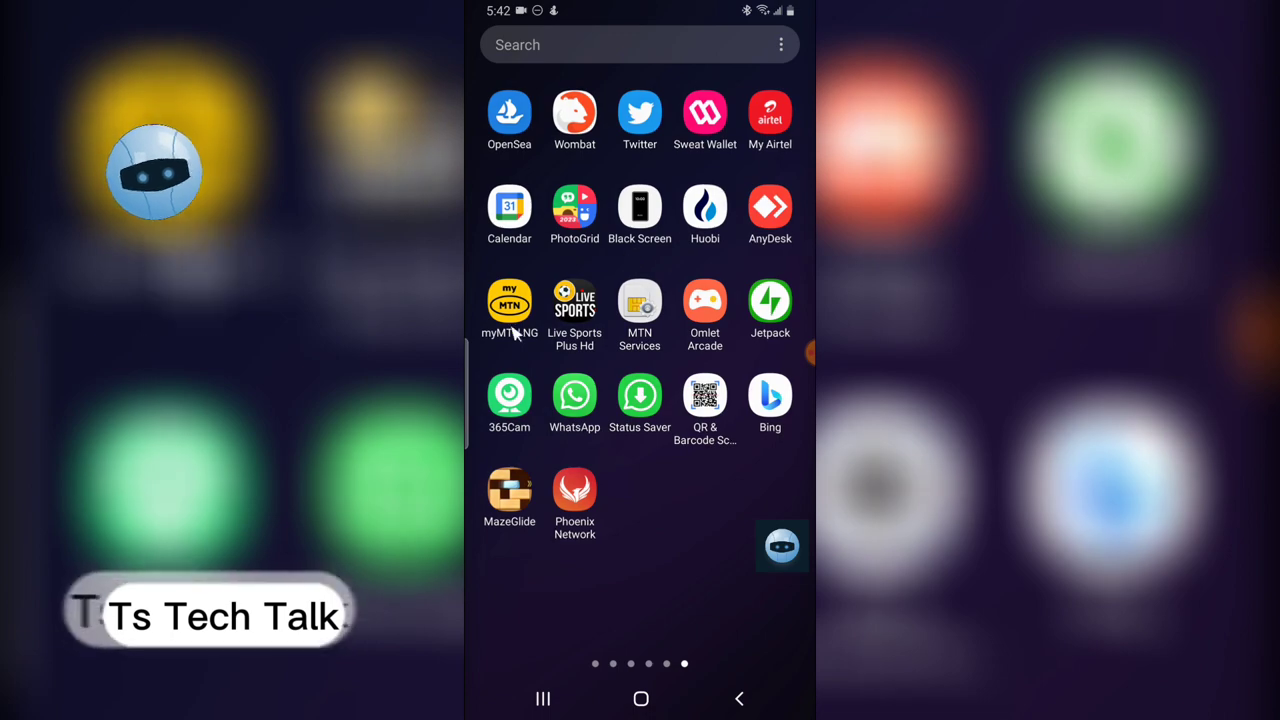
left_click_drag(520, 440, 713, 445)
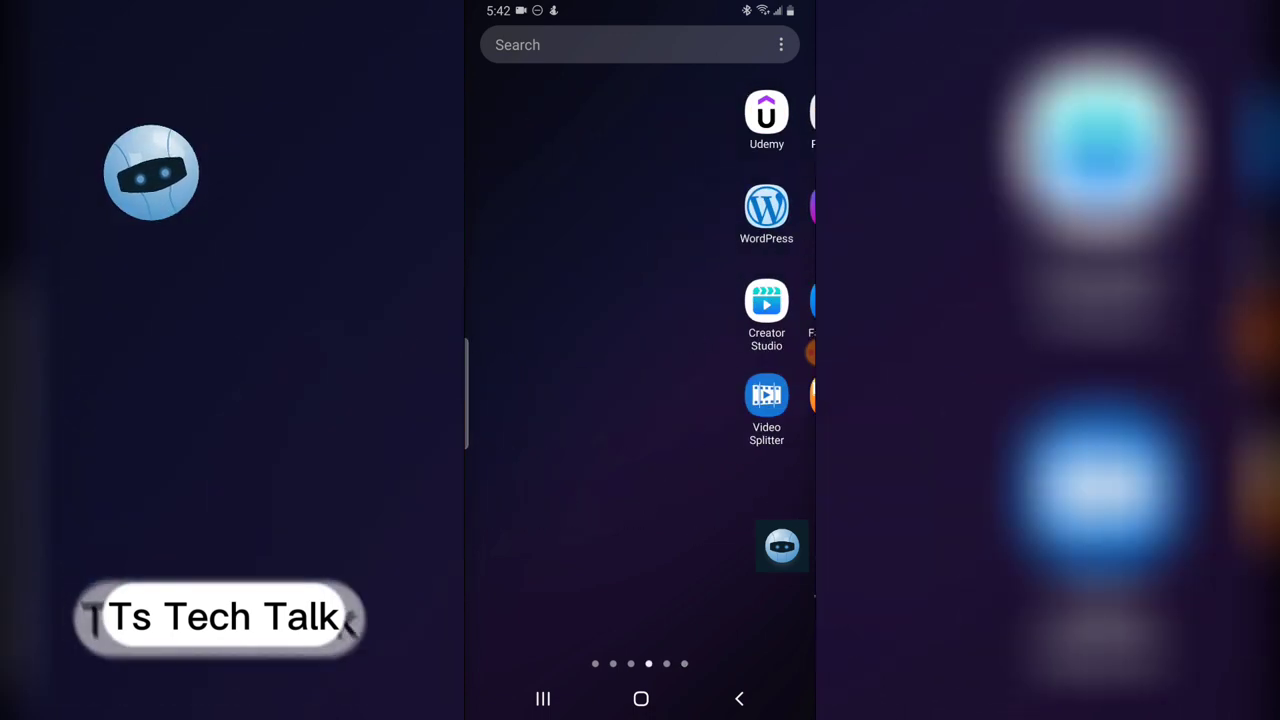
left_click_drag(583, 449, 760, 449)
left_click(506, 333)
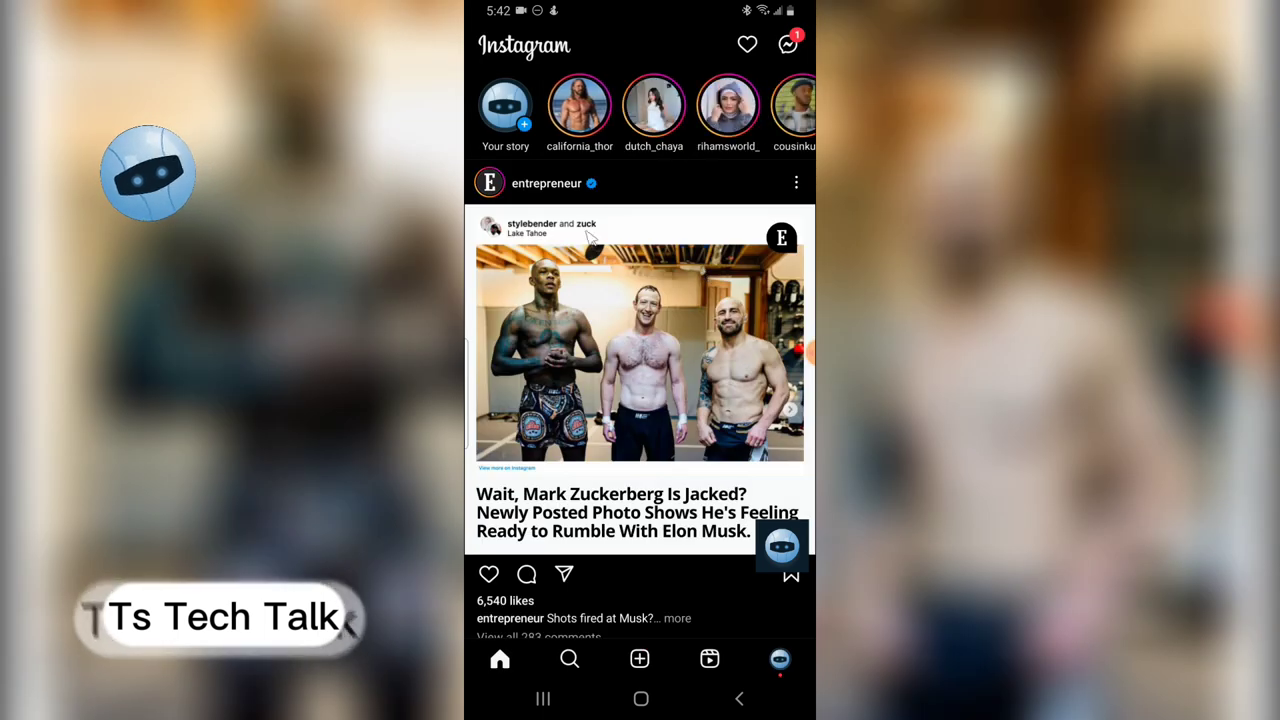
left_click(780, 658)
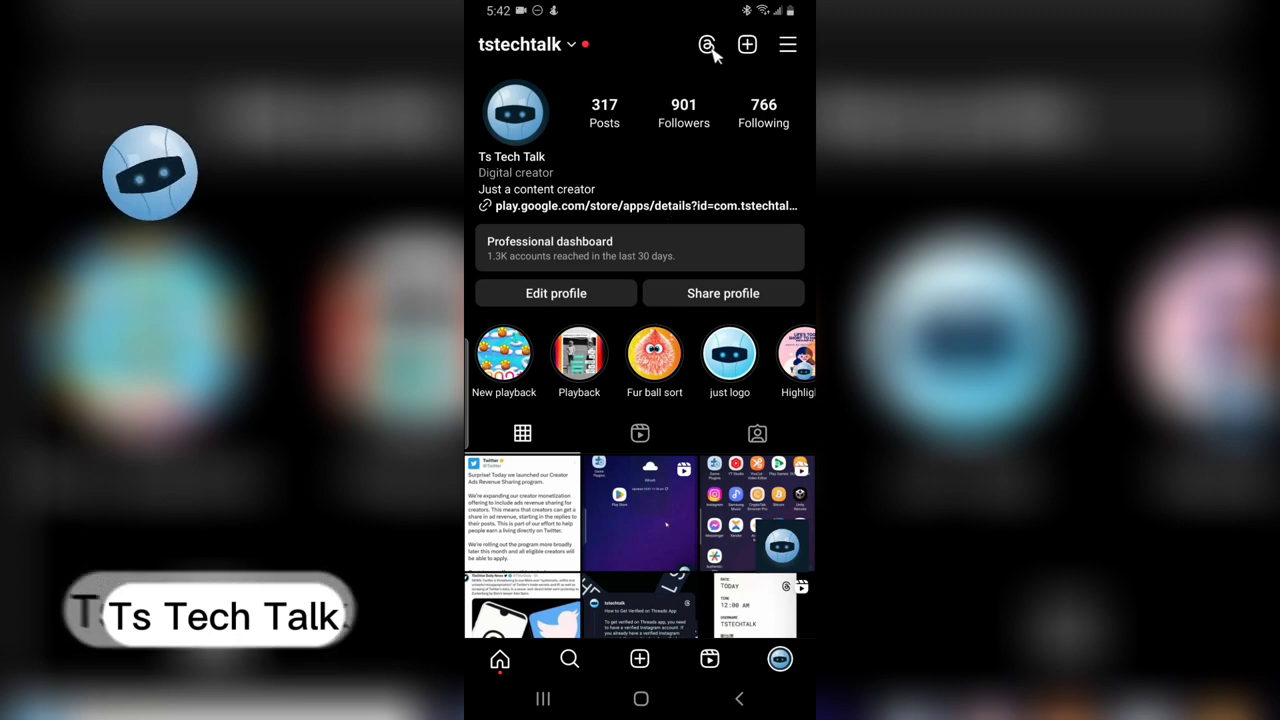
- Switch back to the Play Store via Recents and finish installing Threads from its page
left_click(538, 698)
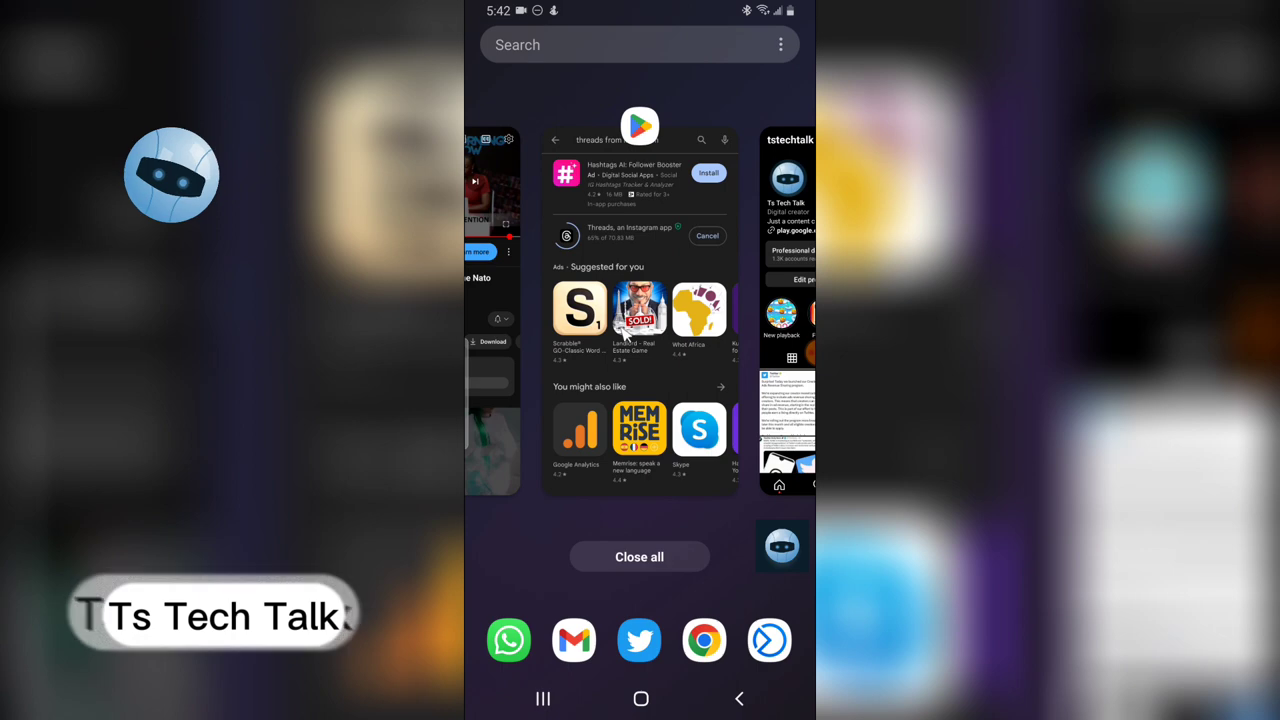
left_click(640, 318)
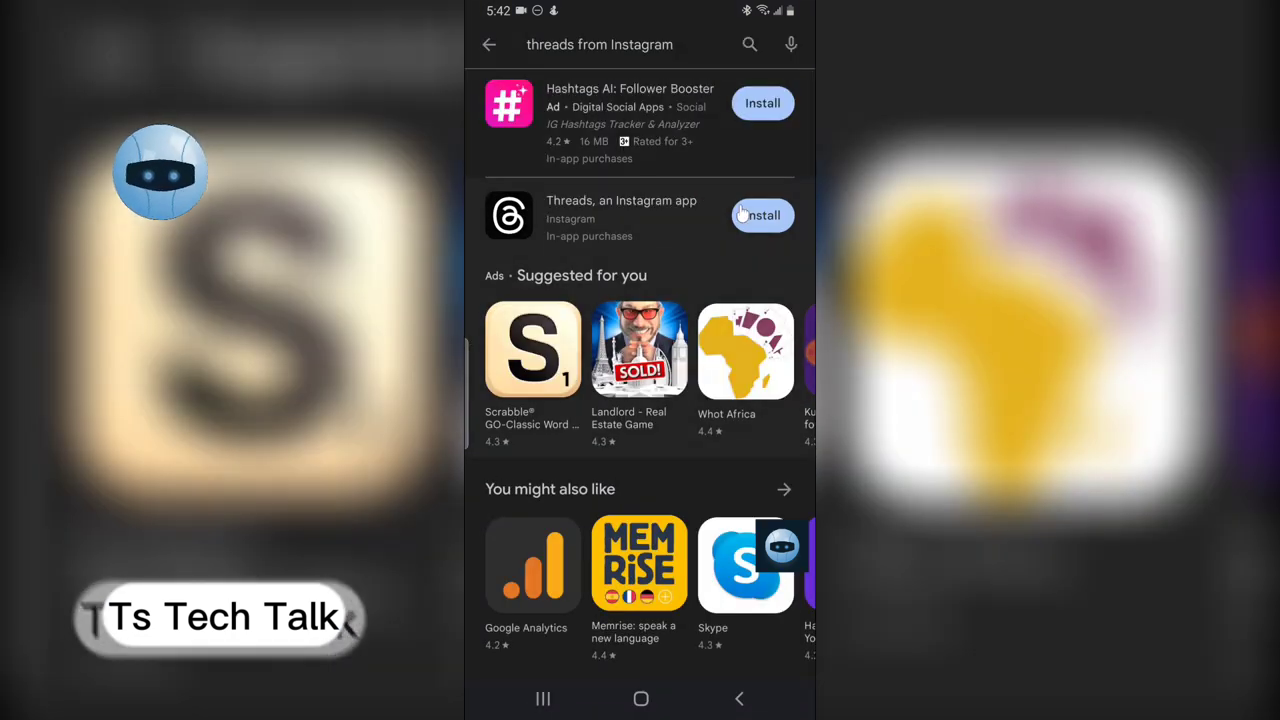
left_click(689, 210)
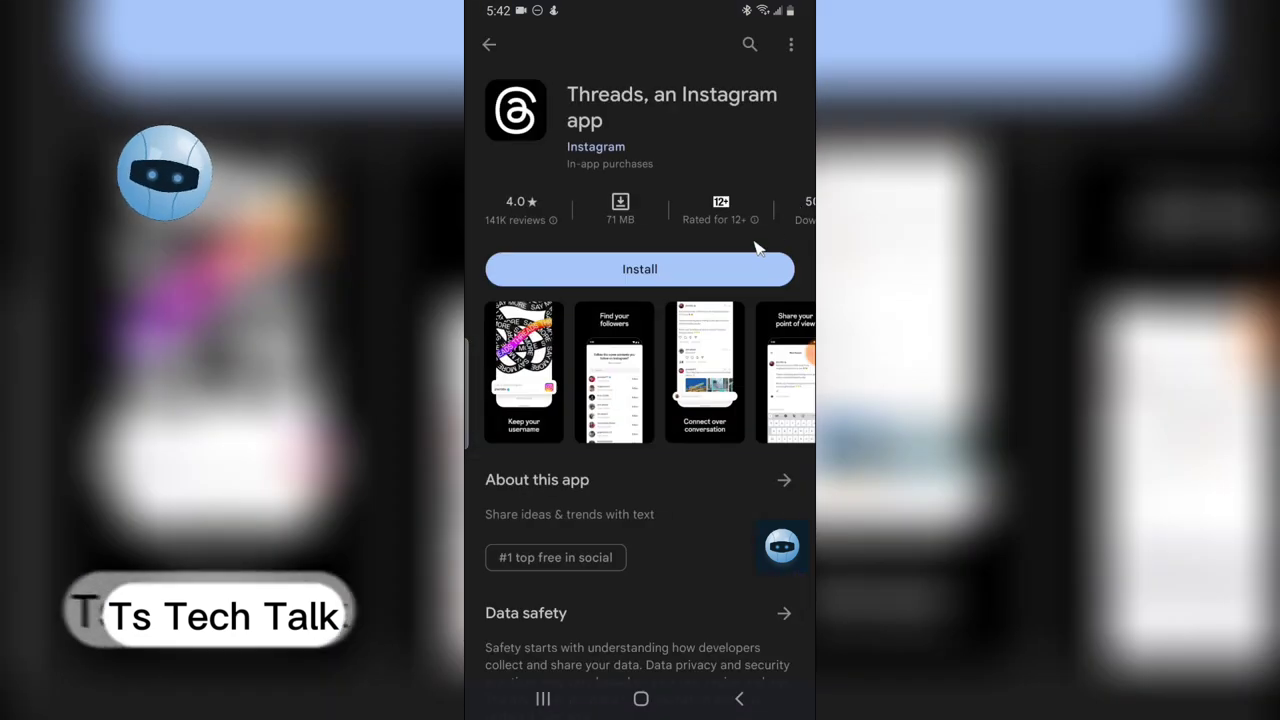
left_click(673, 280)
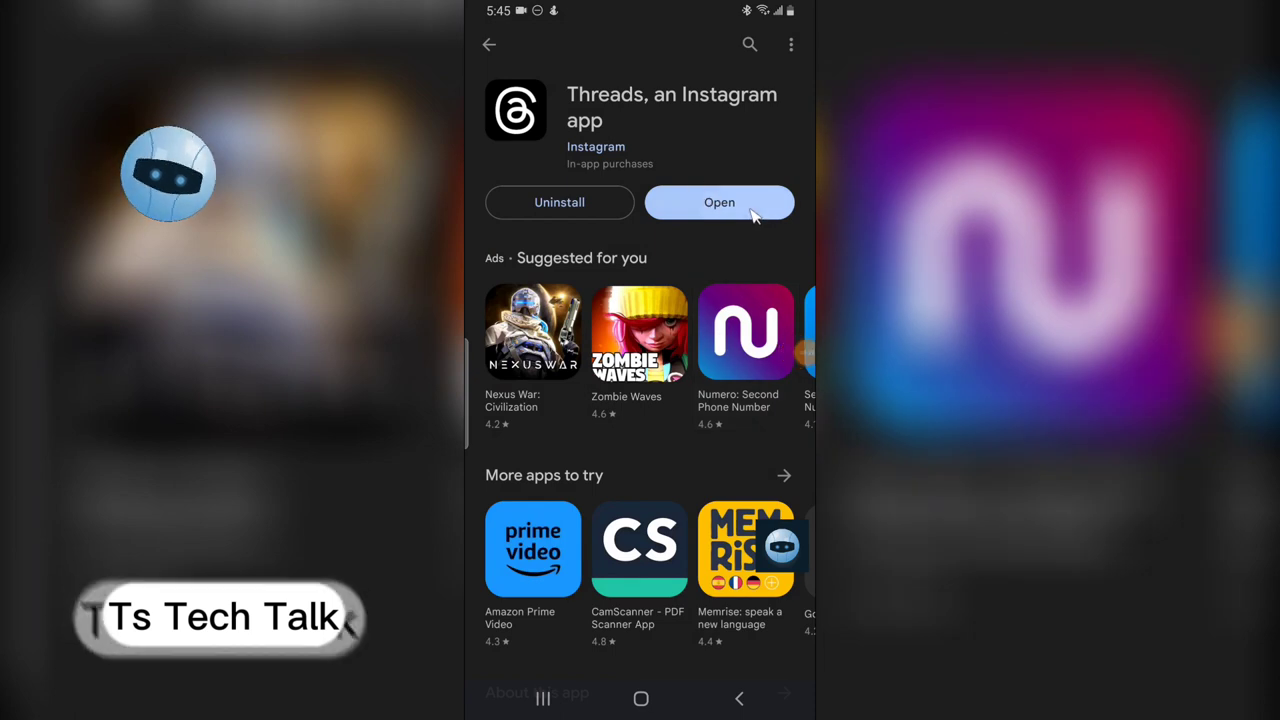
- Open the reinstalled Threads and log in with the Instagram account card
left_click(752, 216)
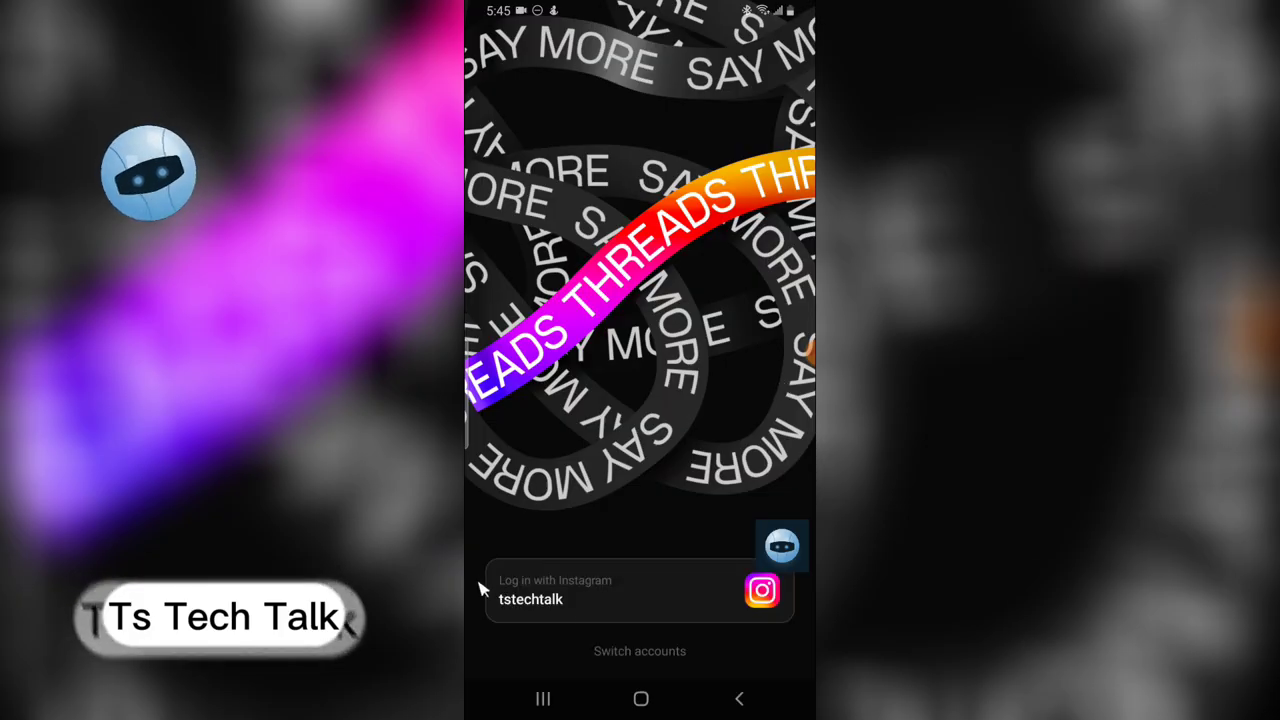
left_click(590, 600)
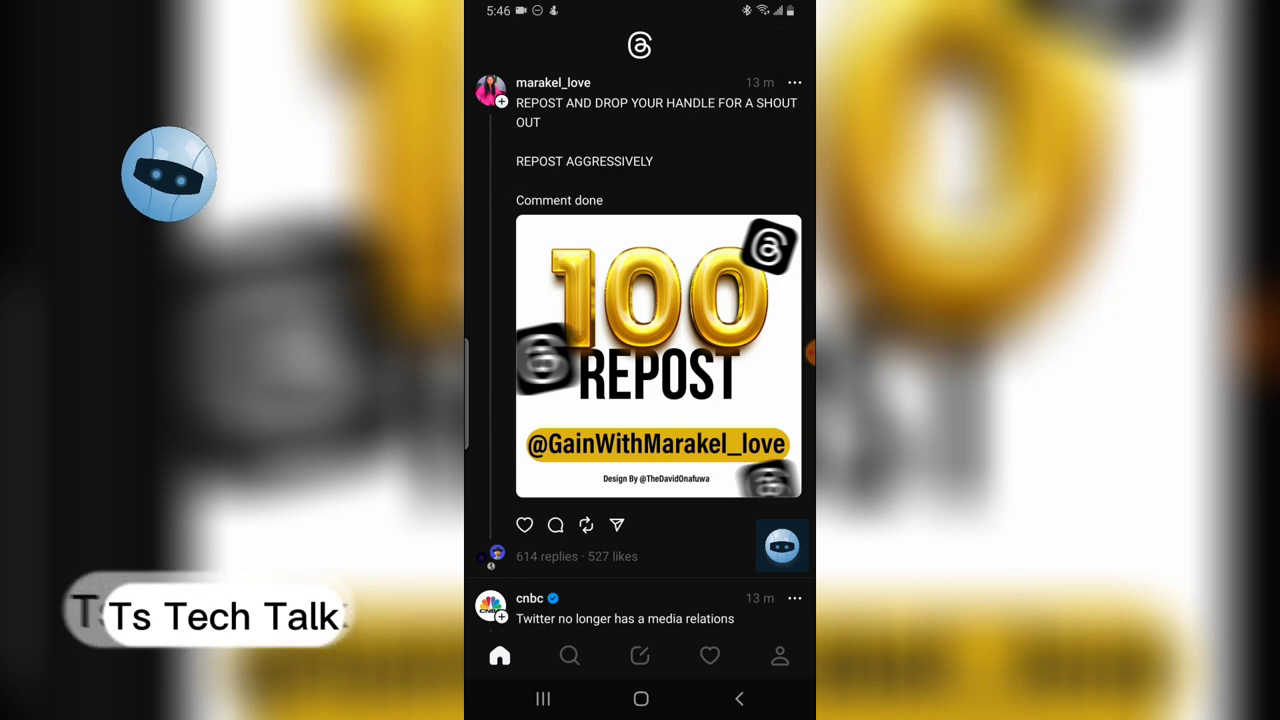
- Open the Threads profile, check Settings > Account > Deactivate profile, then back out to the profile
left_click(780, 657)
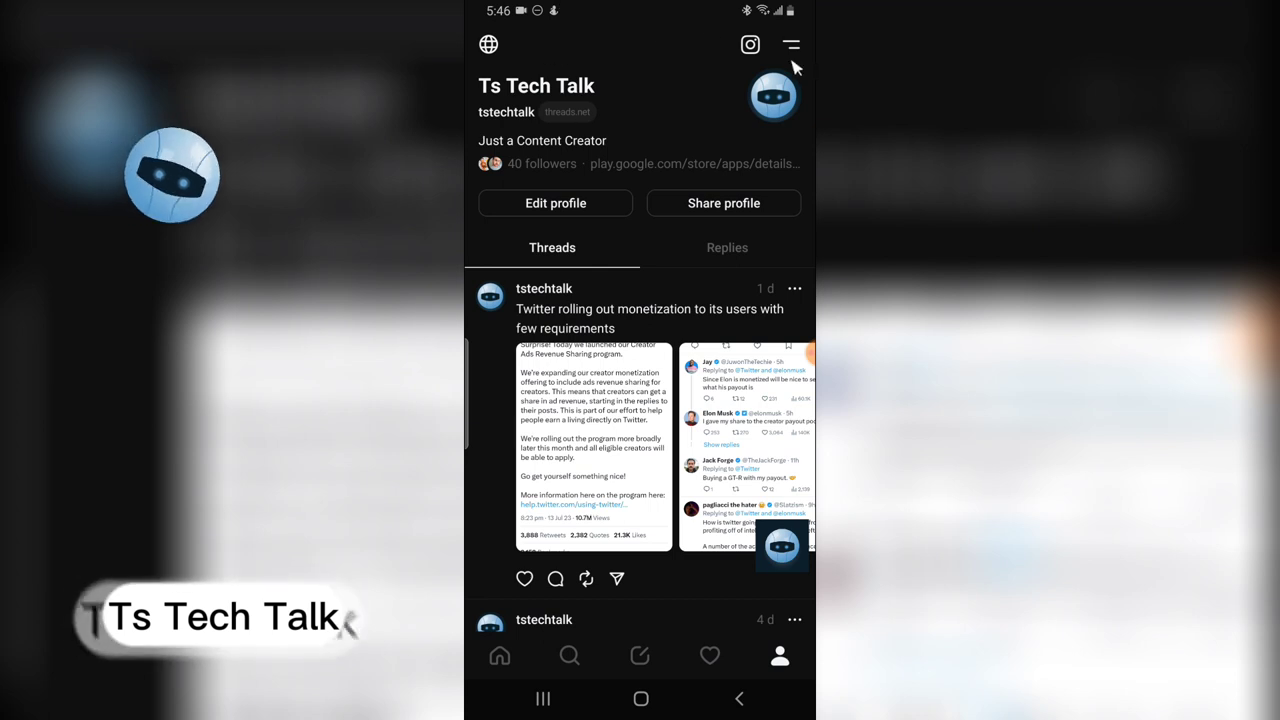
left_click(791, 52)
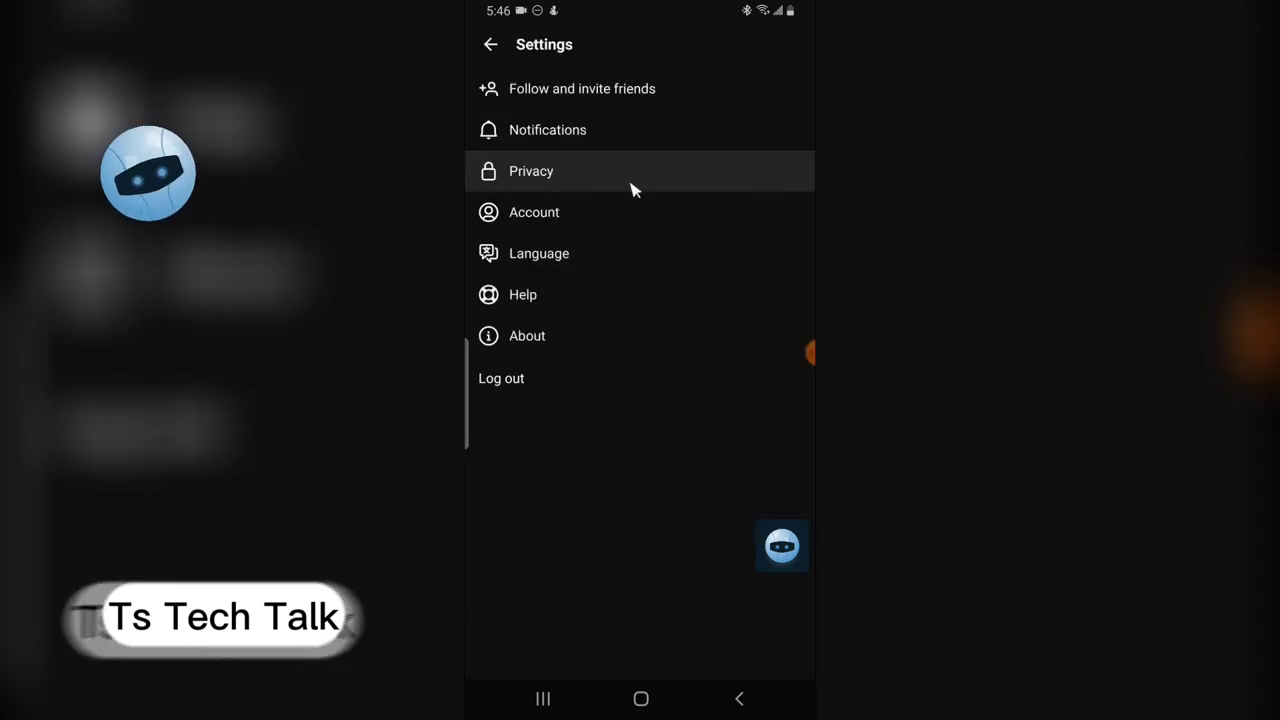
left_click(580, 211)
left_click(598, 145)
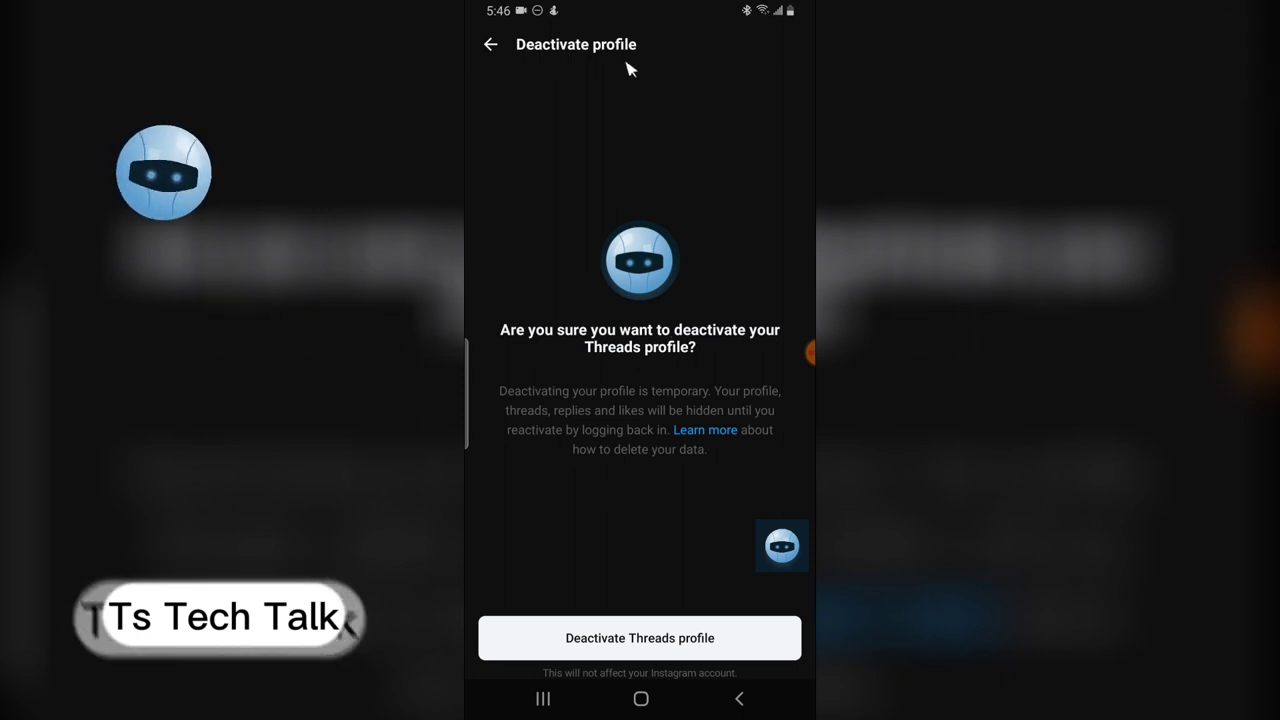
left_click(492, 47)
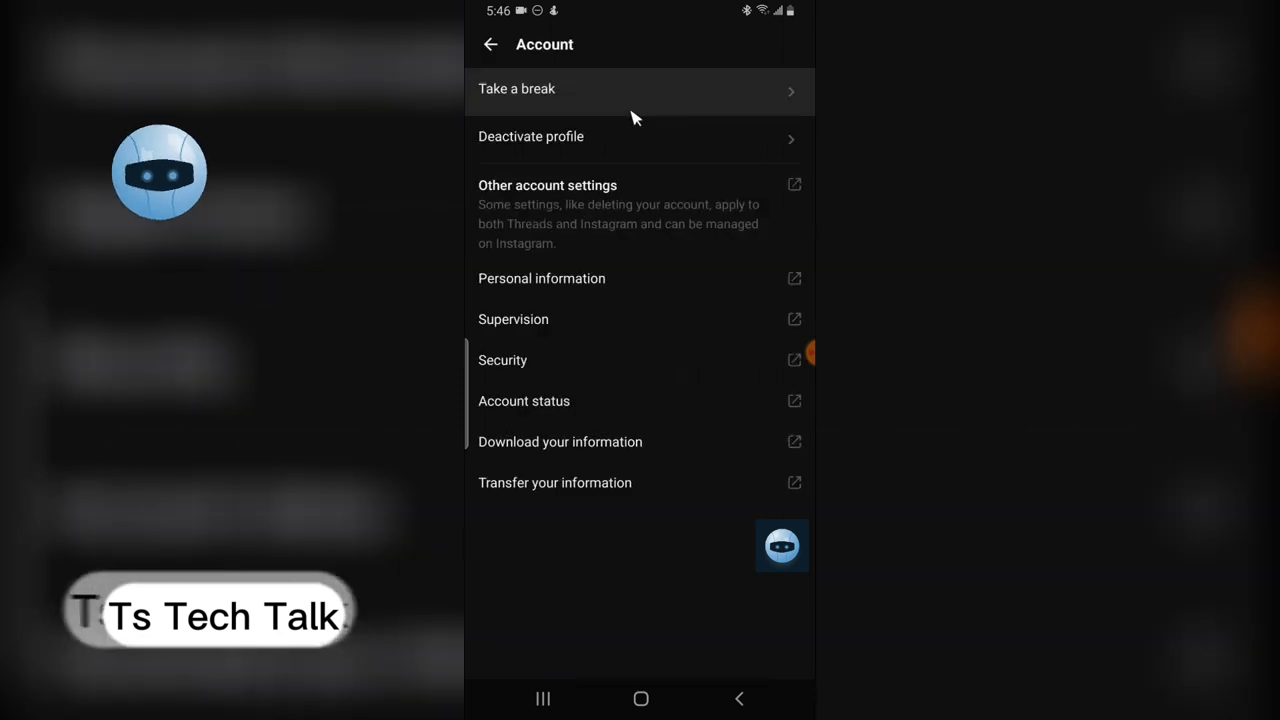
left_click(491, 44)
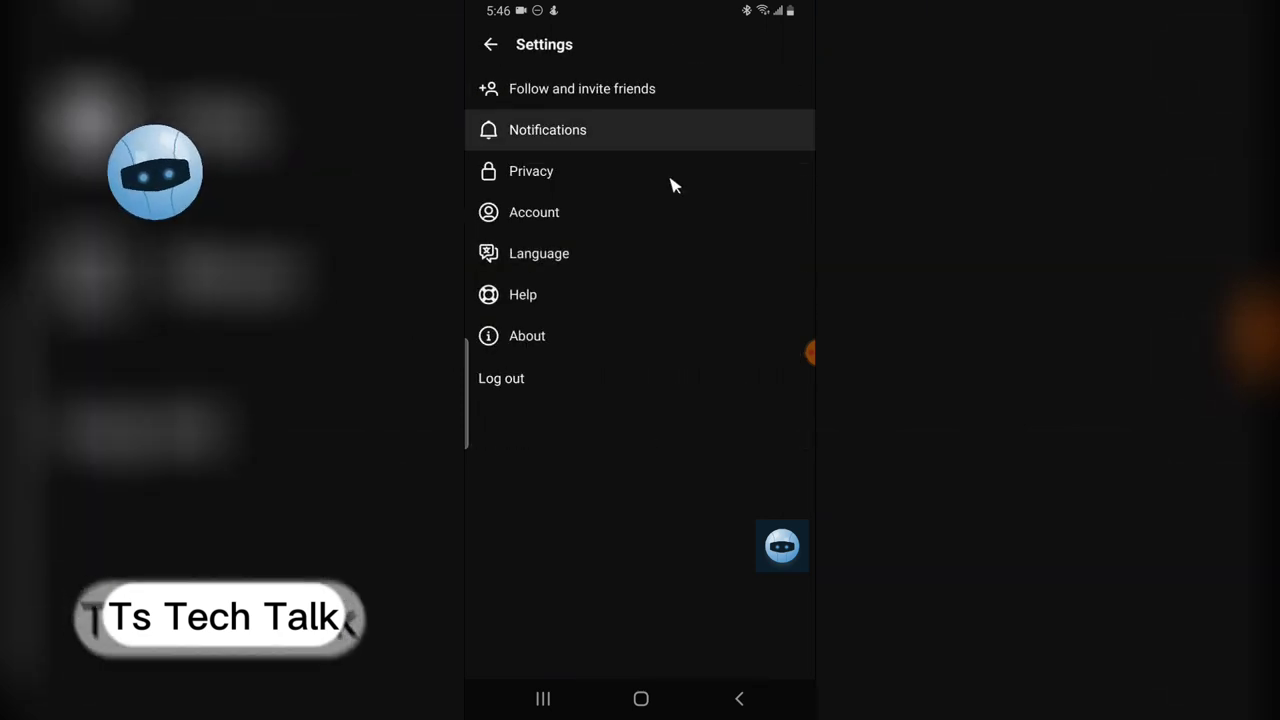
left_click(492, 45)
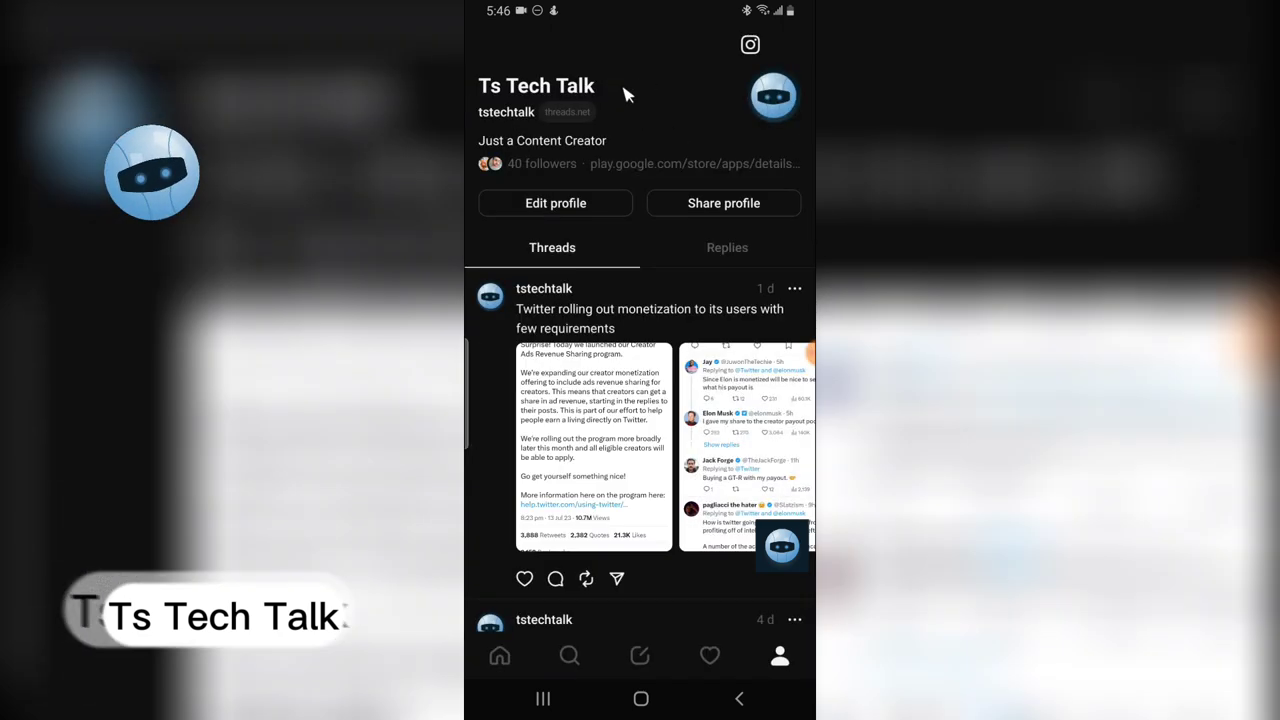
- Switch to the Replies tab and back to Threads to confirm earlier posts remain
left_click(666, 263)
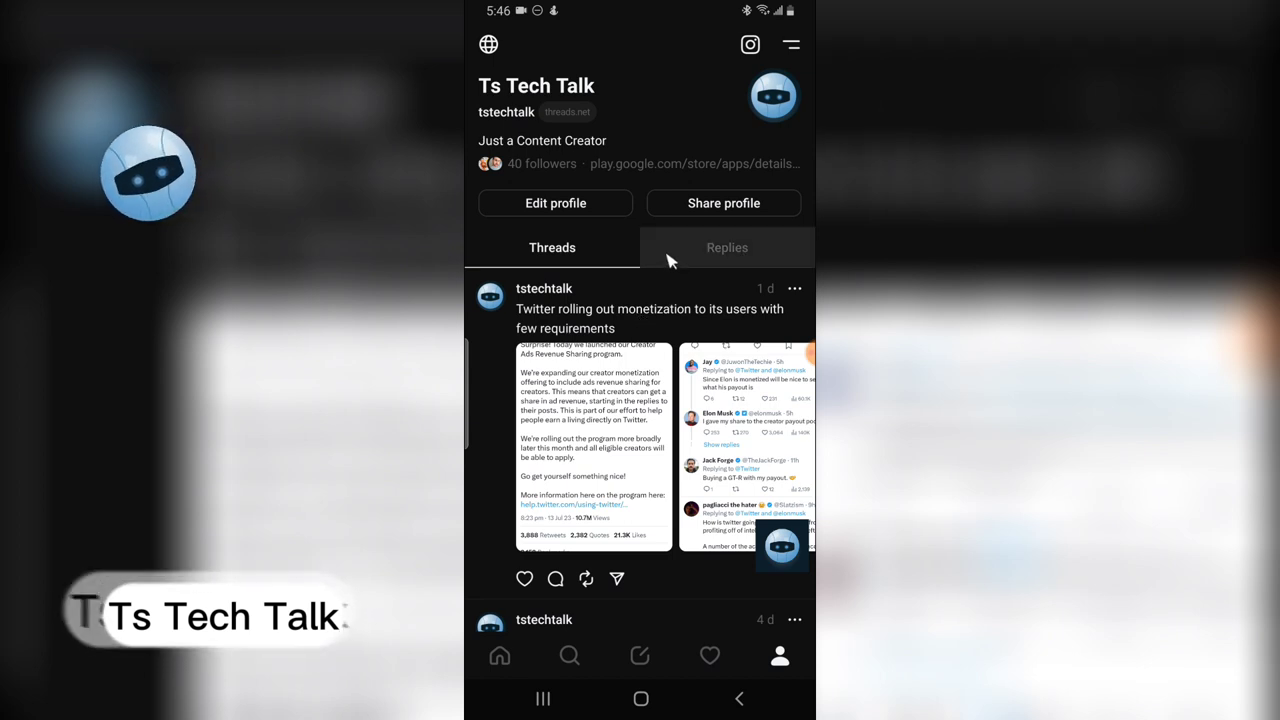
left_click(707, 260)
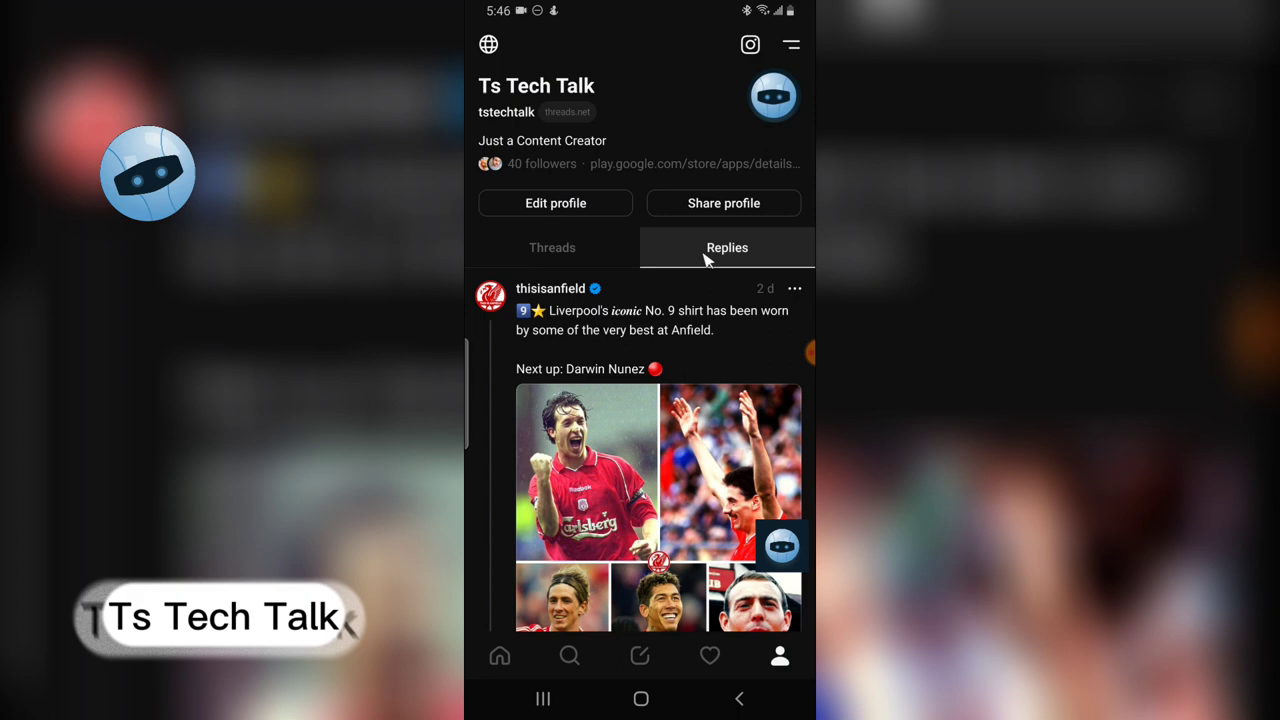
left_click(587, 262)
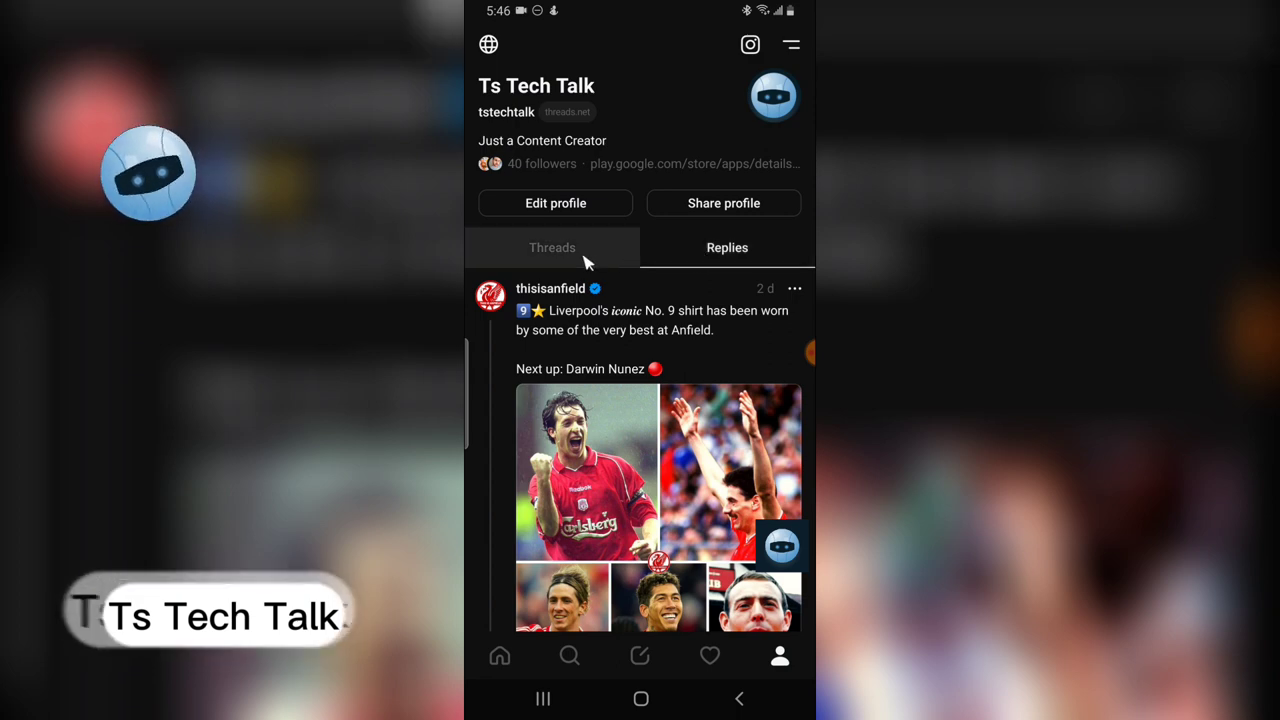